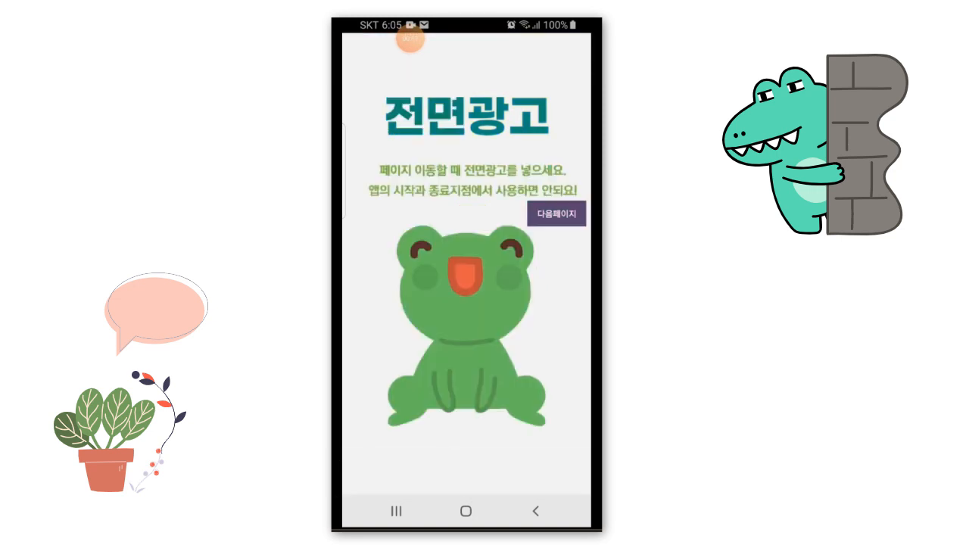
Step: Proceed from the interstitial ad page to the following page and dismiss the full-screen test ad
click(557, 215)
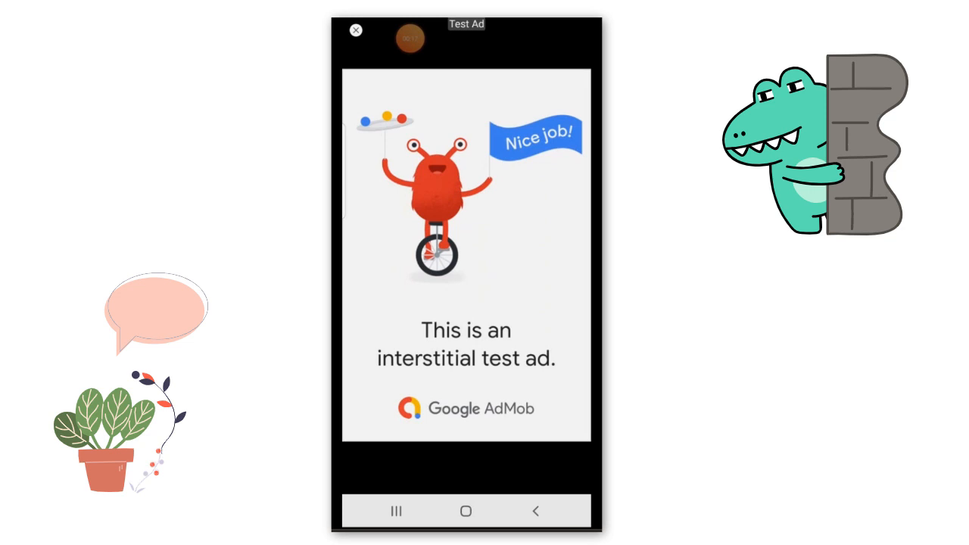
click(356, 30)
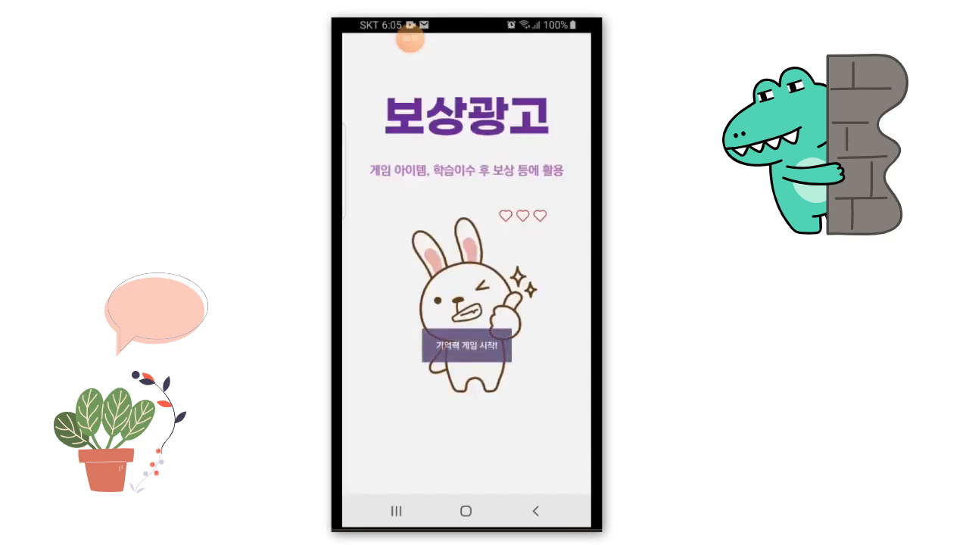
Step: Start the memory game on the reward ad page and pick the five tiles that were marked red
click(466, 345)
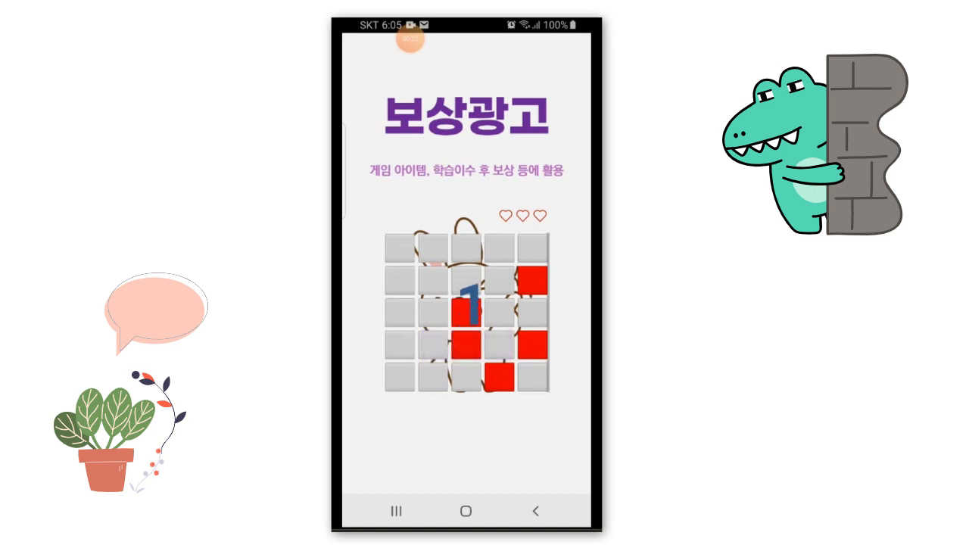
click(466, 312)
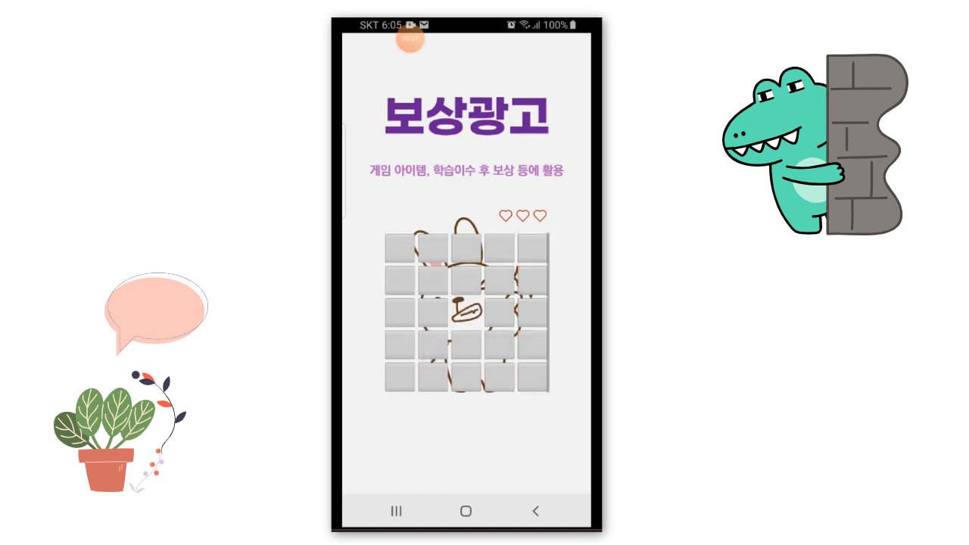
click(466, 345)
click(500, 377)
click(533, 345)
click(533, 280)
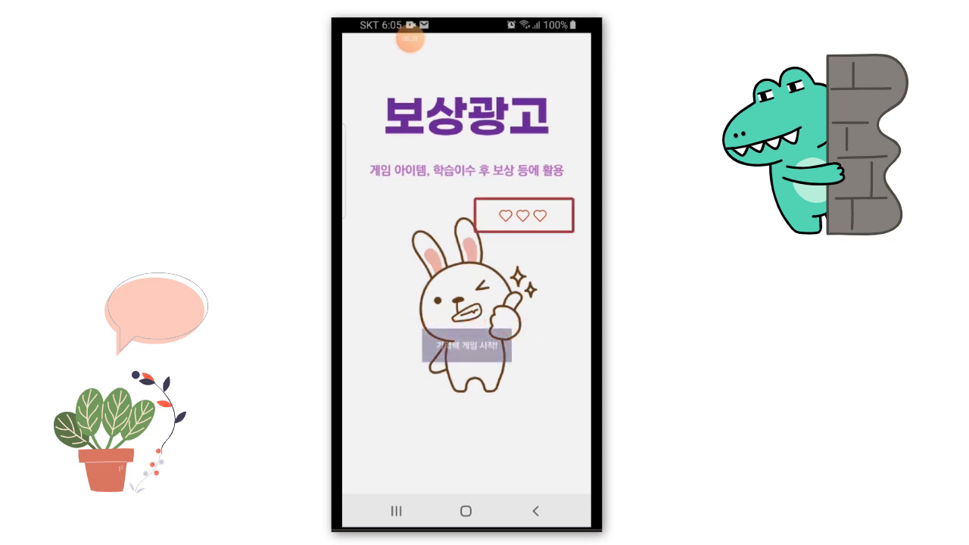
Step: Play another memory game round with wrong tiles until the hearts run out, and recharge them through the rewarded test ad
click(466, 345)
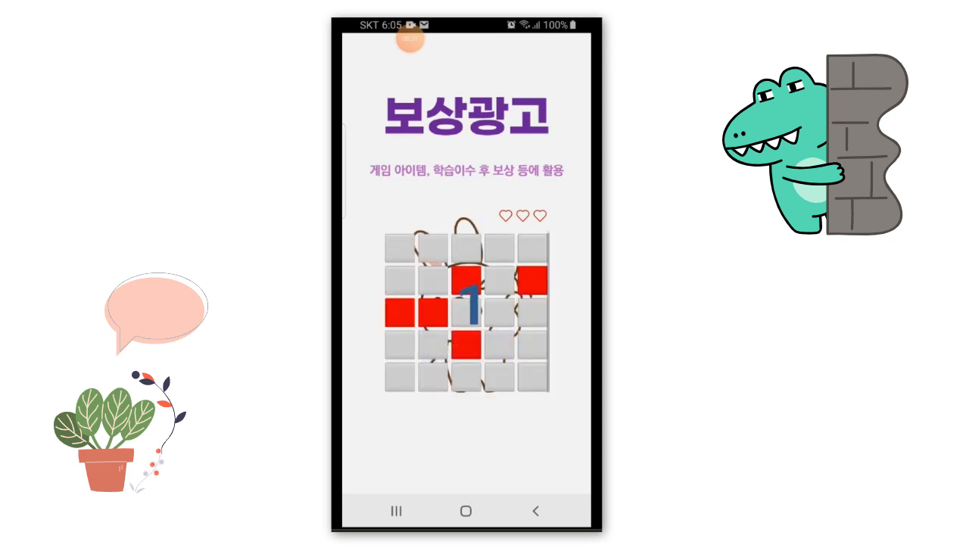
click(466, 345)
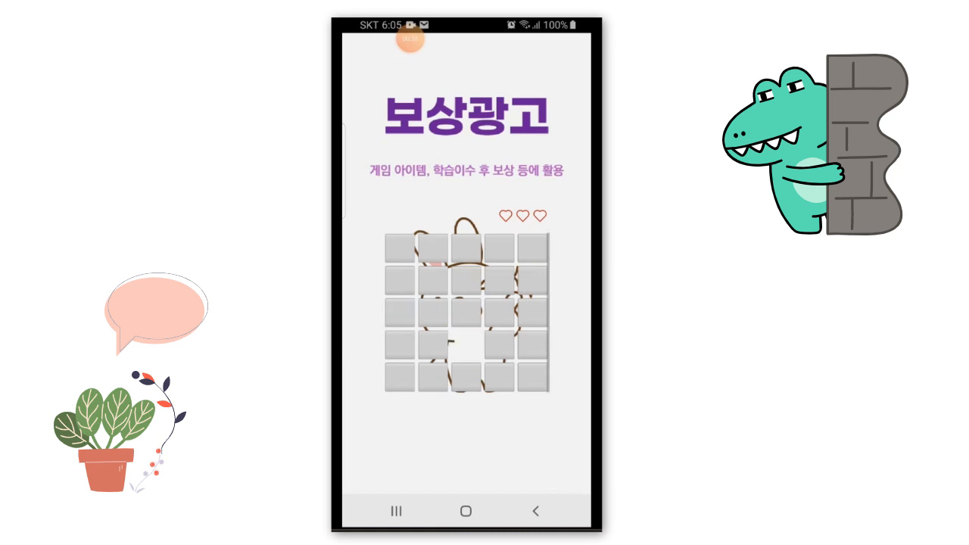
click(399, 248)
click(433, 248)
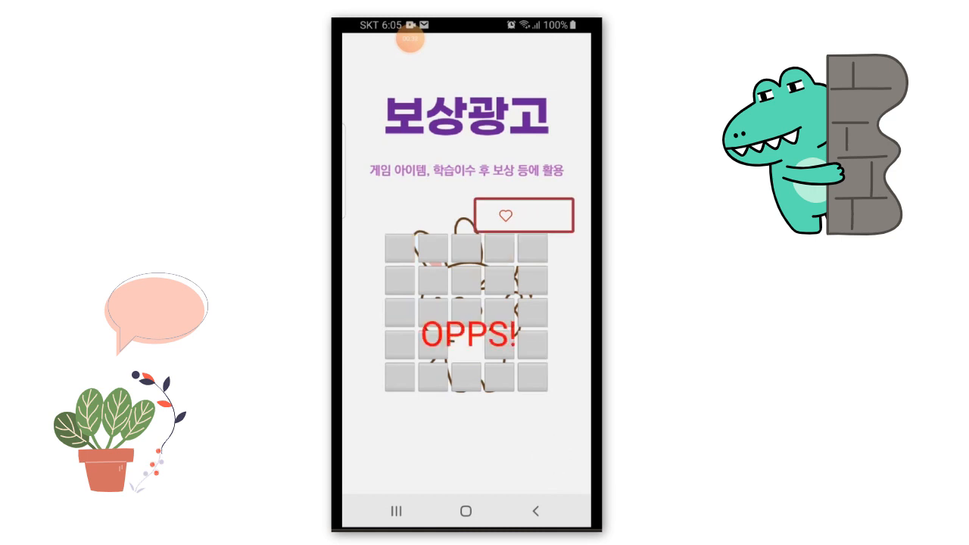
click(467, 249)
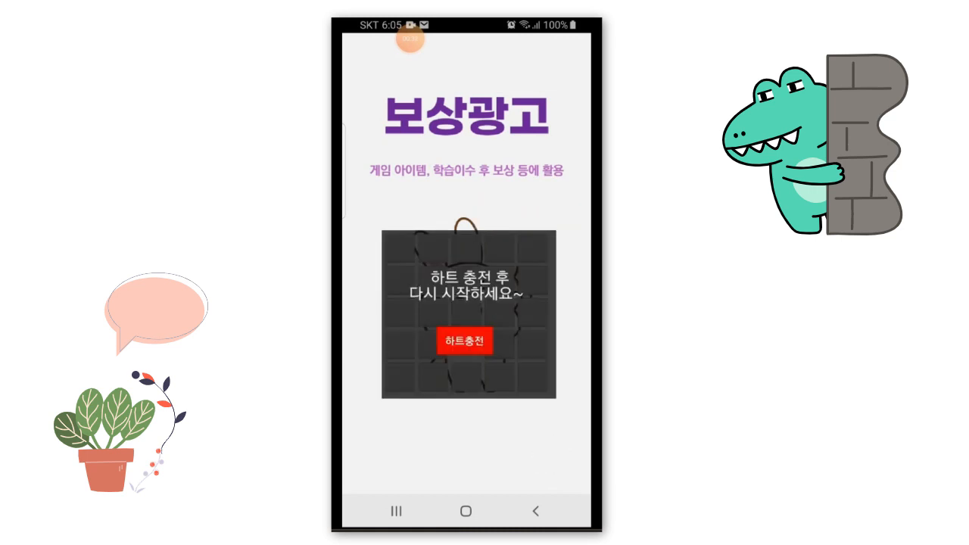
click(466, 342)
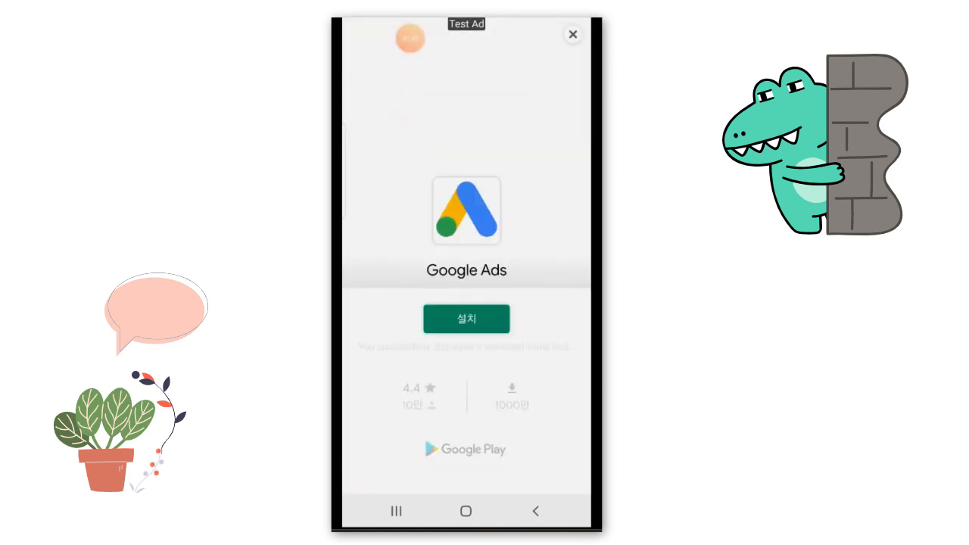
click(574, 34)
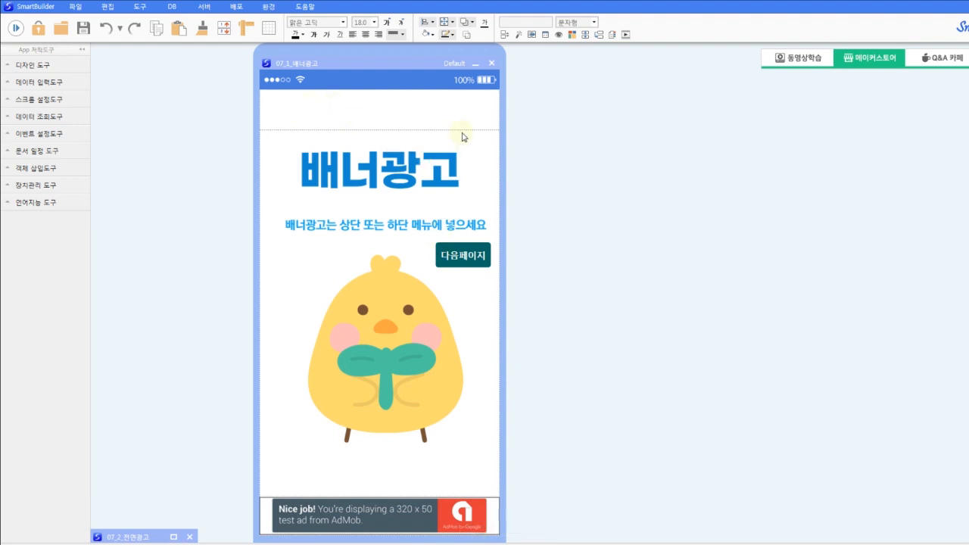
Step: Move the 07_1_배너광고 page toward the centre of the workspace and view its 메뉴설정 options
drag(364, 64, 461, 65)
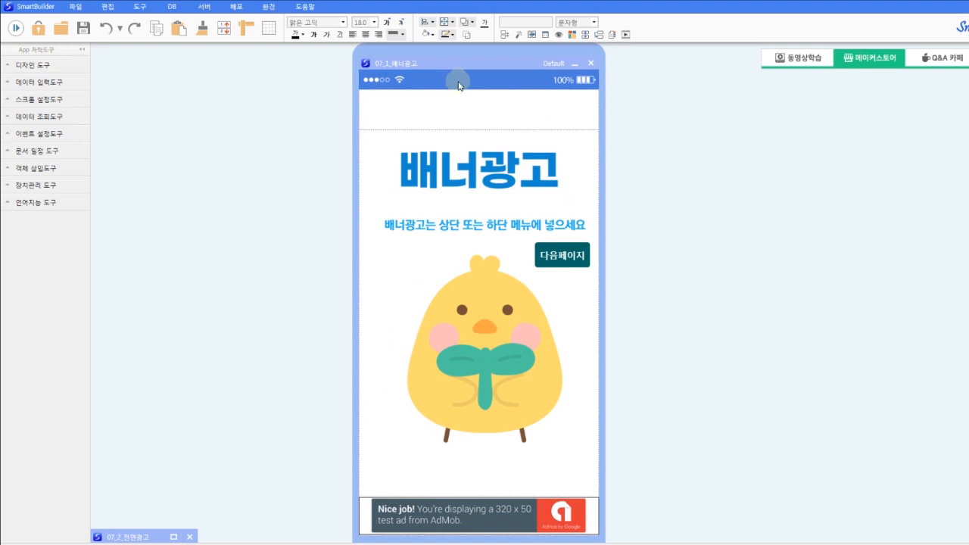
right_click(457, 81)
mouse_move(488, 119)
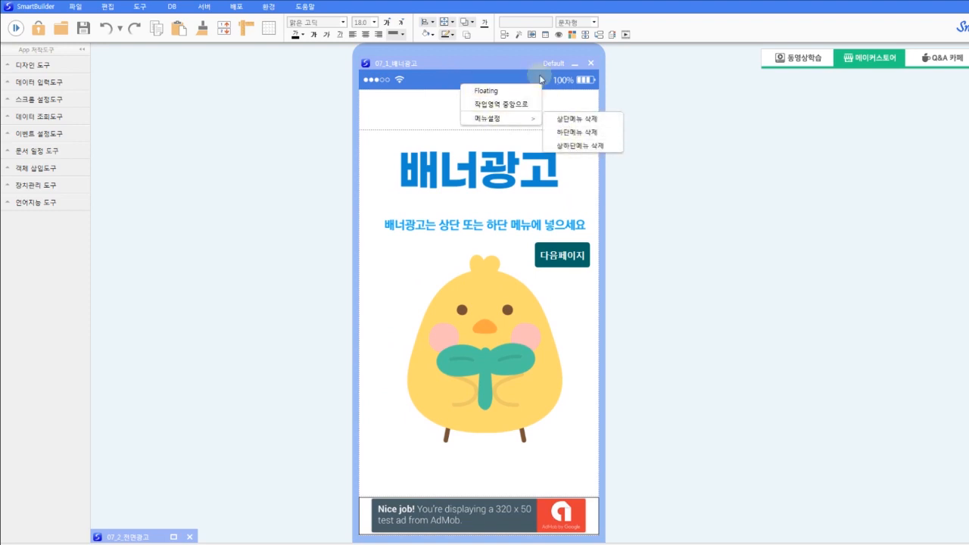
click(576, 148)
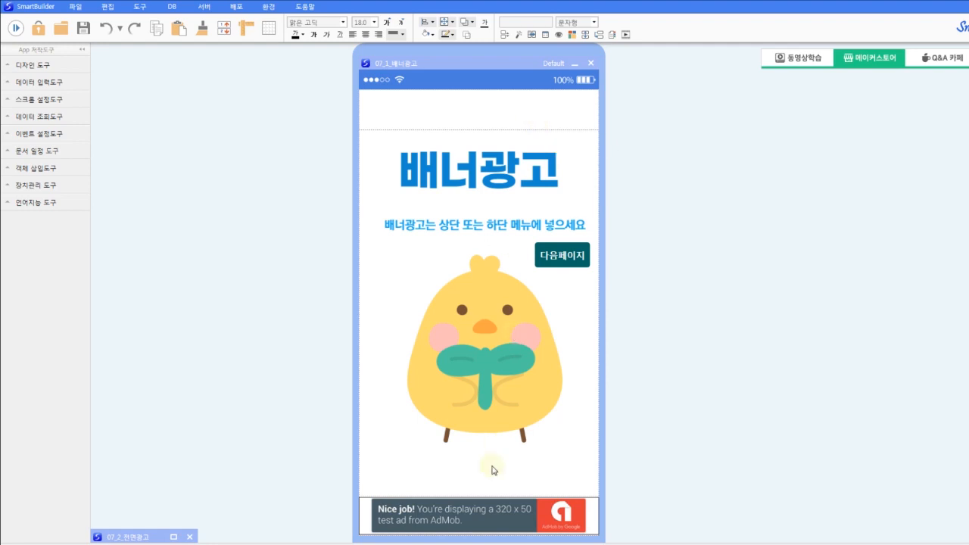
Step: Widen the banner ad page, place the off-page menu bar image directly above the bottom banner, and narrow the page again
scroll(503, 449, down, 2)
scroll(508, 439, up, 1)
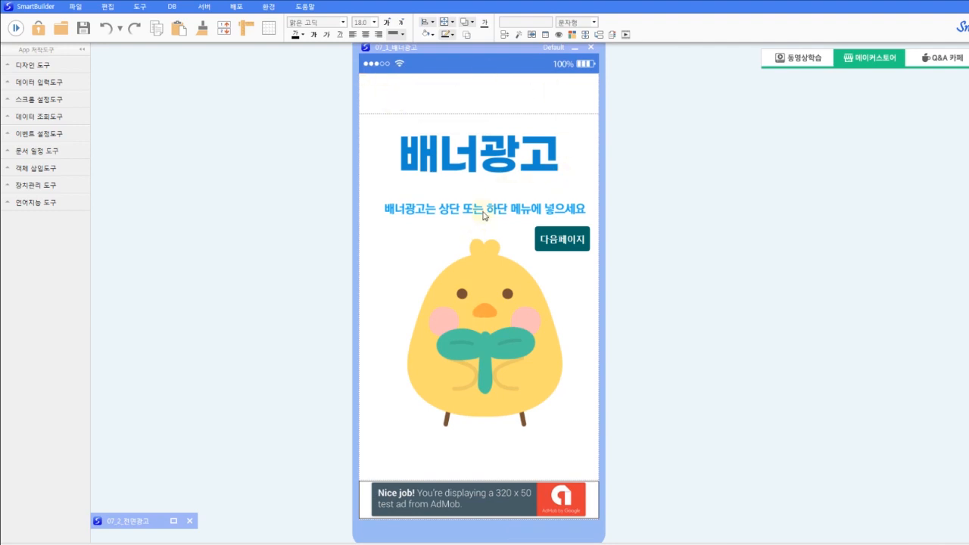
drag(361, 114, 599, 479)
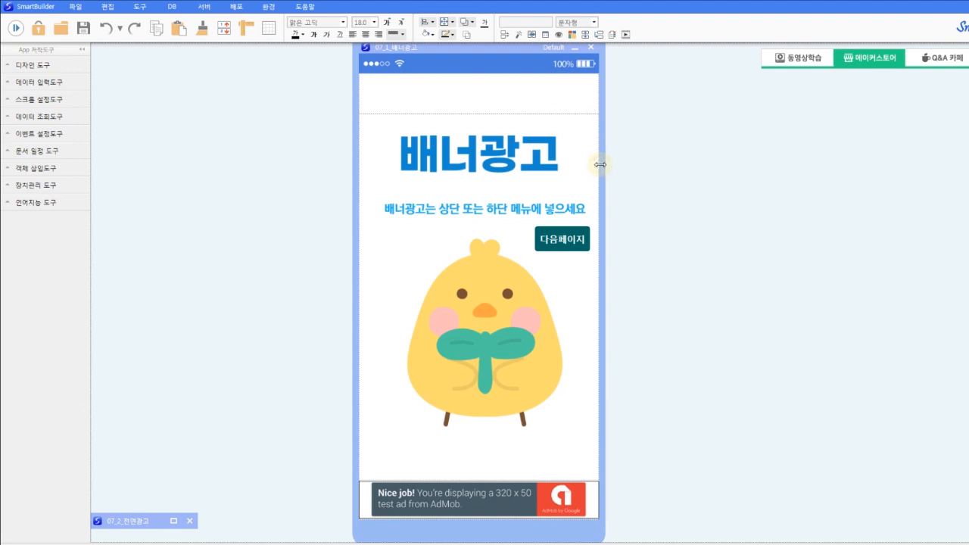
drag(599, 164, 898, 186)
drag(818, 312, 549, 468)
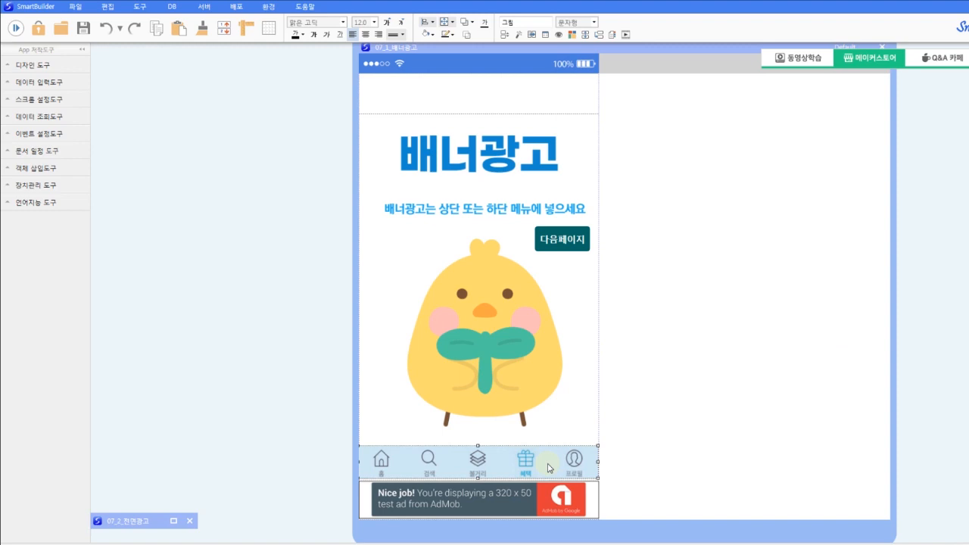
drag(897, 378, 605, 382)
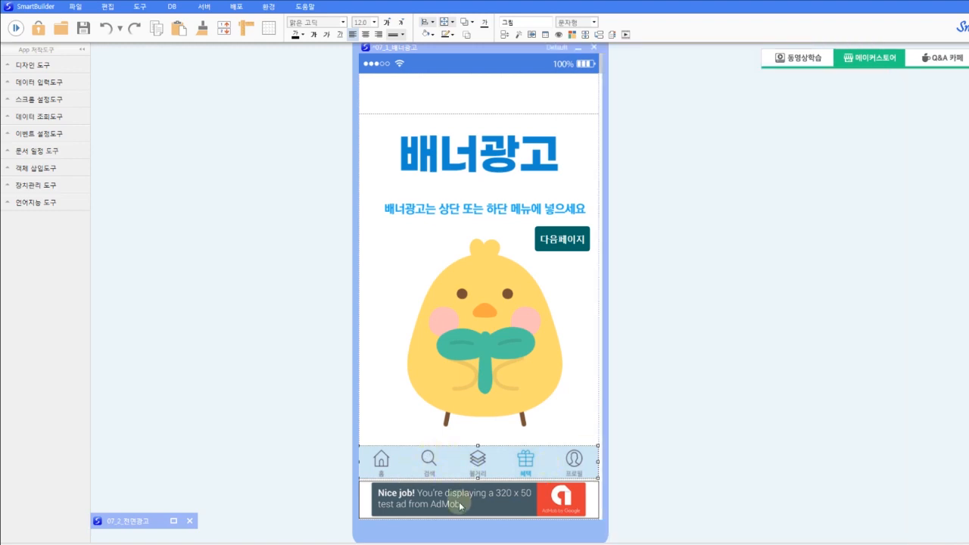
key(Down)
key(Down)
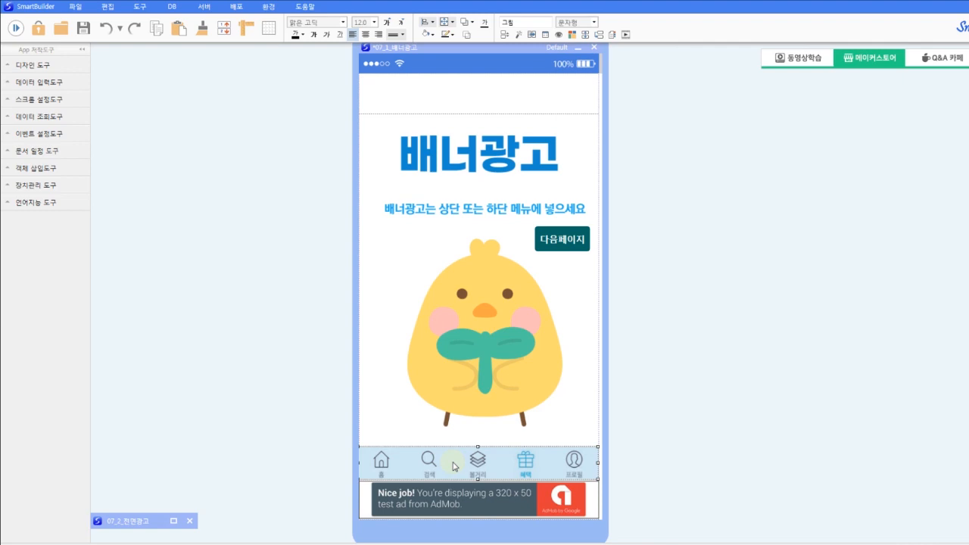
drag(606, 417, 604, 423)
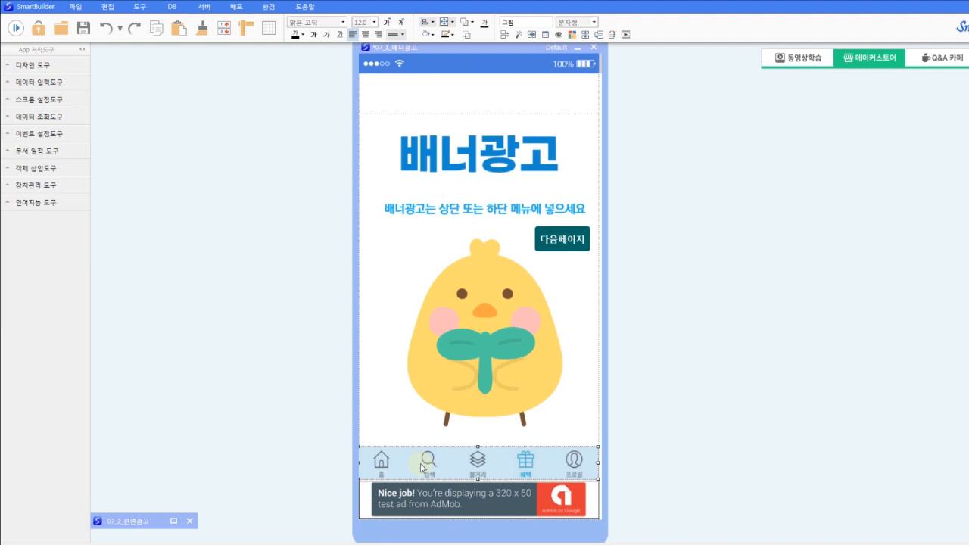
Step: Try the menu bar image in the top menu area, and return it to the hidden area beside the banner ad page
drag(438, 463, 430, 91)
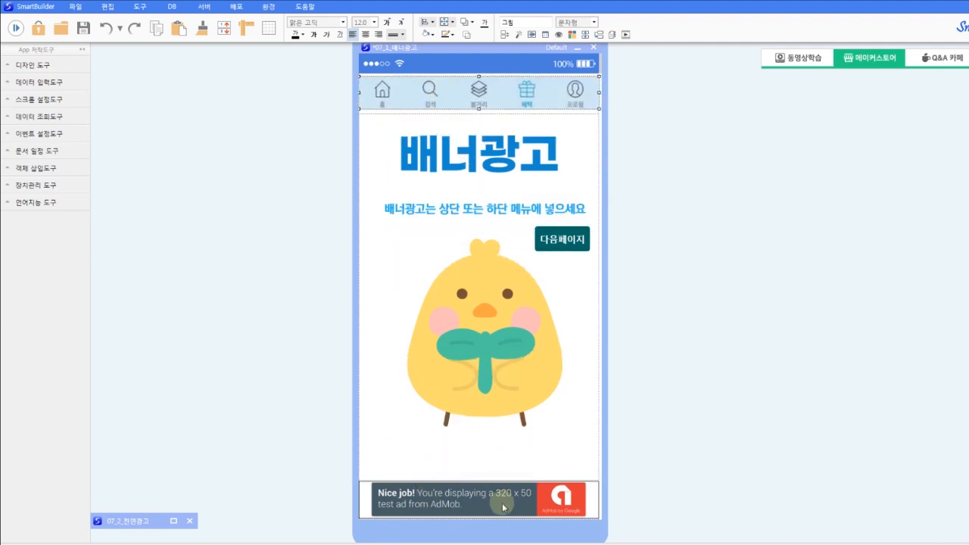
drag(498, 90, 465, 399)
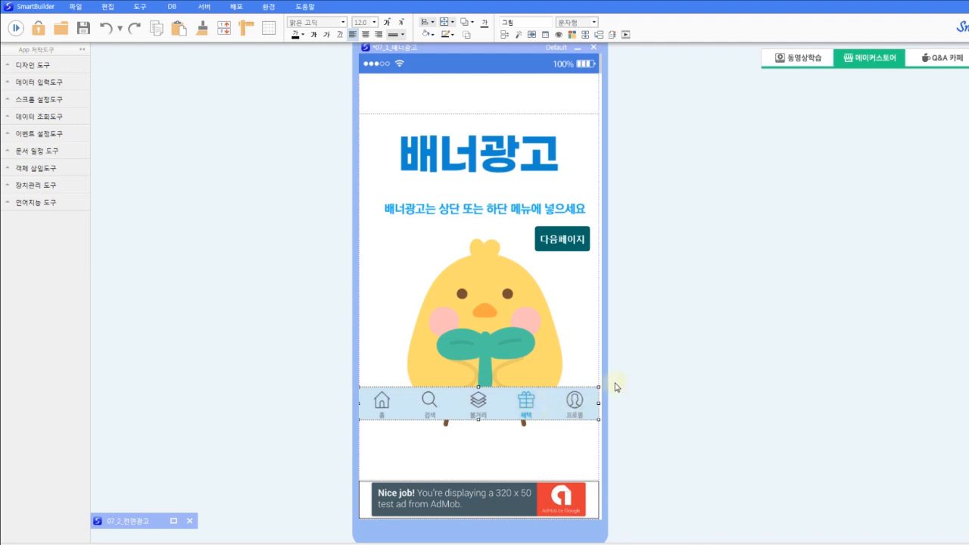
drag(606, 367, 798, 371)
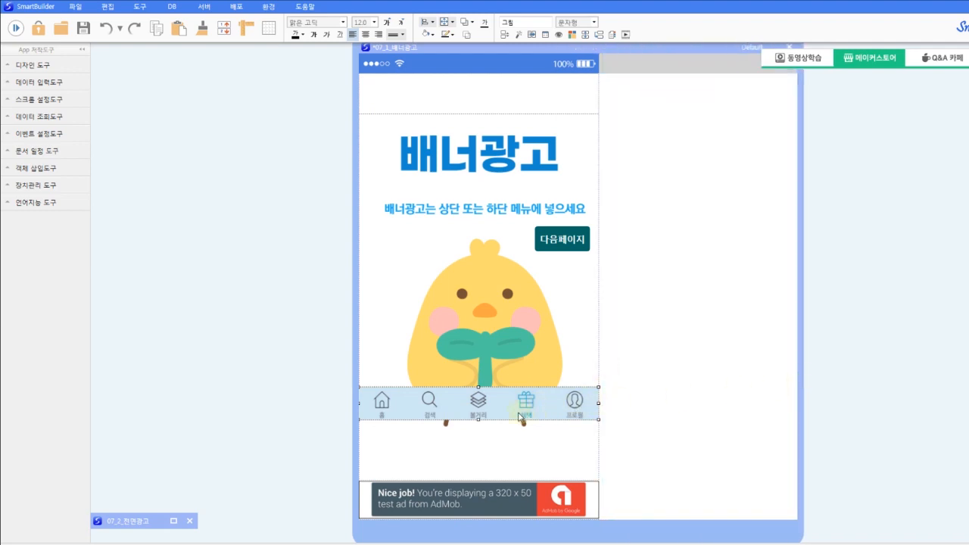
drag(439, 409, 690, 325)
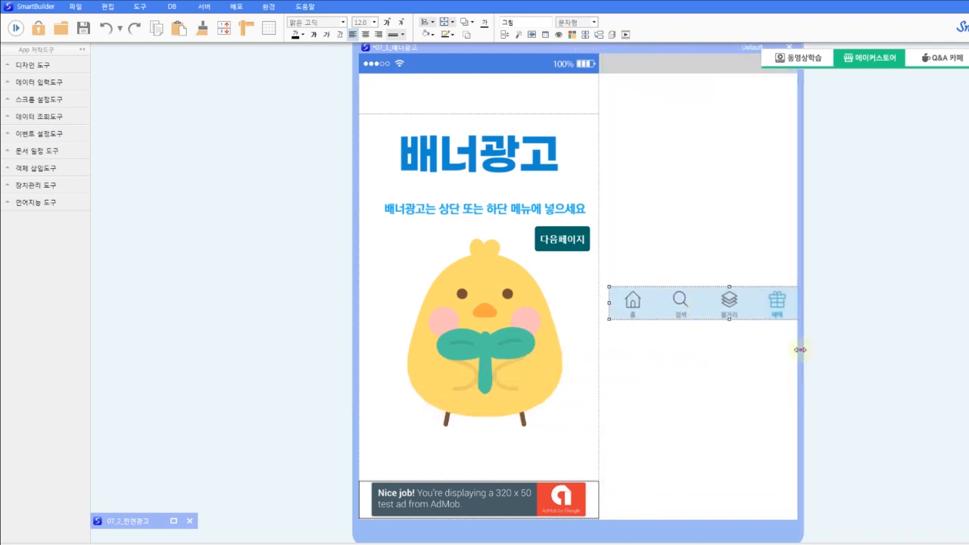
drag(800, 346, 605, 365)
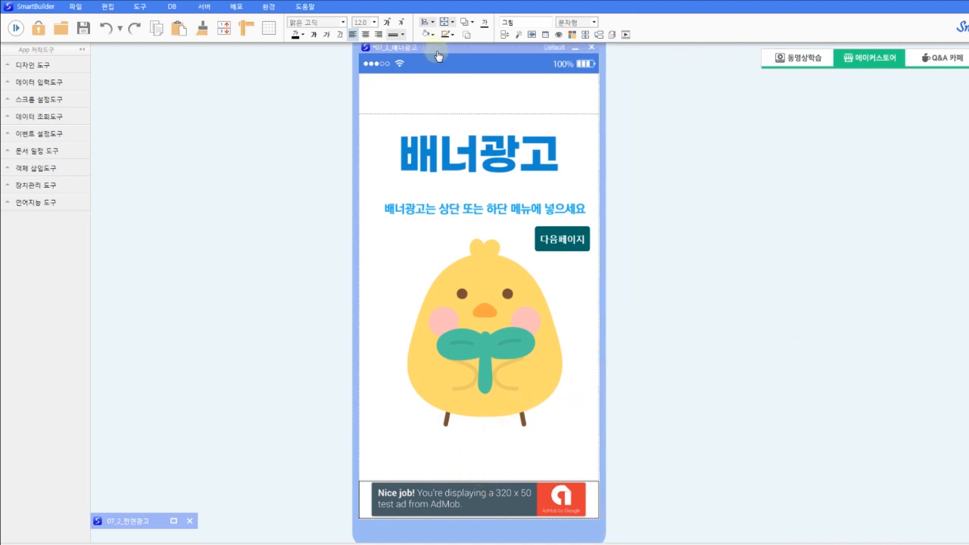
Step: Create a new app page from the blank form (빈폼) and position it beside the banner ad page
click(74, 11)
click(95, 21)
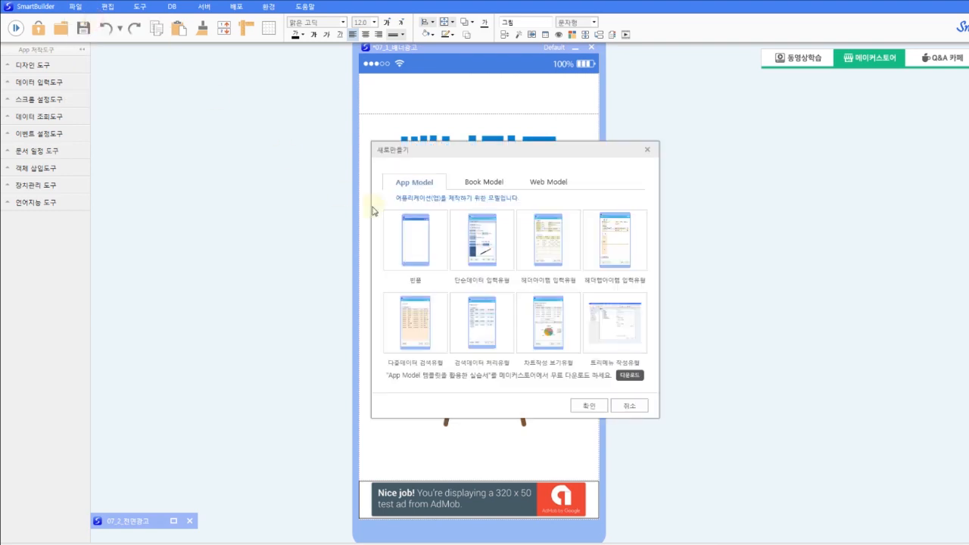
double_click(415, 227)
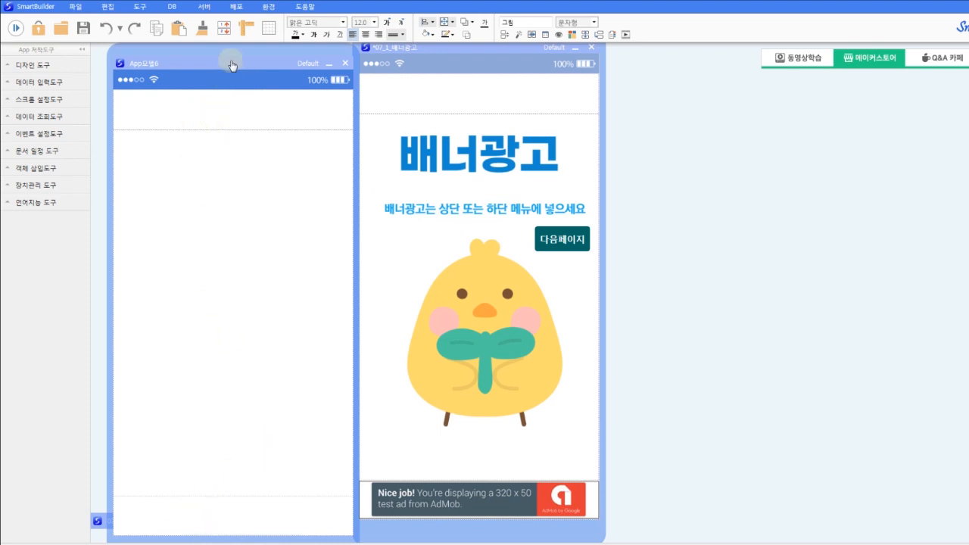
drag(221, 66, 206, 58)
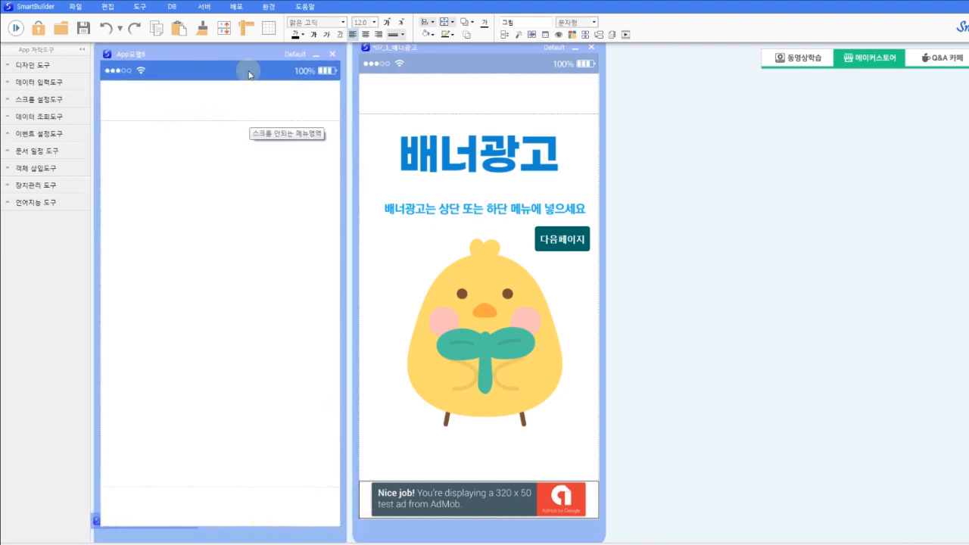
drag(249, 71, 256, 70)
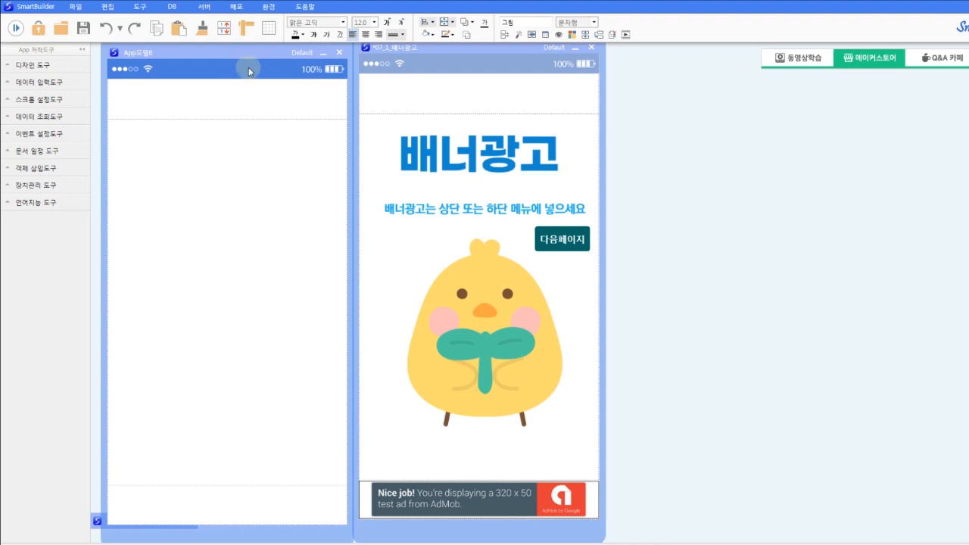
Step: Place an ad object (광고) of 480 x 75 px at X 0, Y 811 in the new page's bottom menu area
click(27, 166)
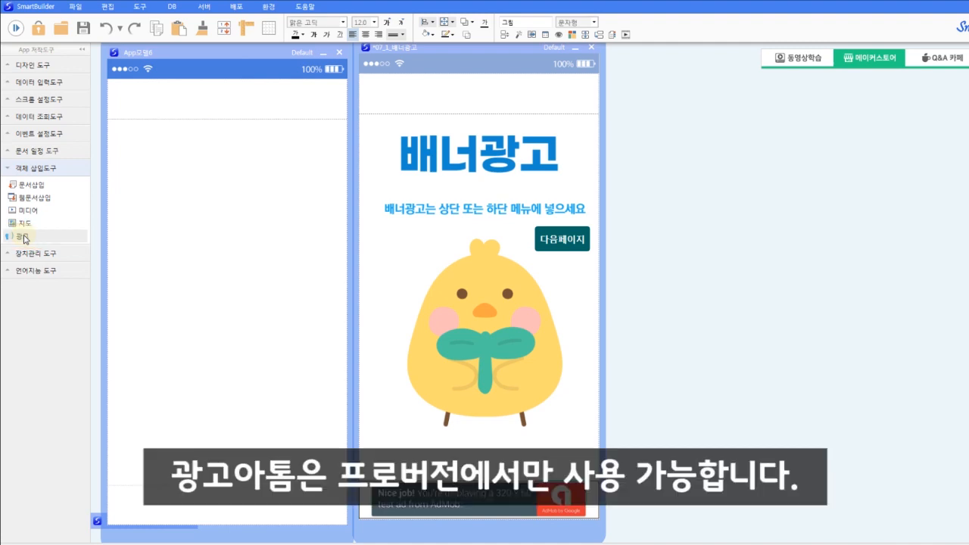
drag(22, 238, 220, 507)
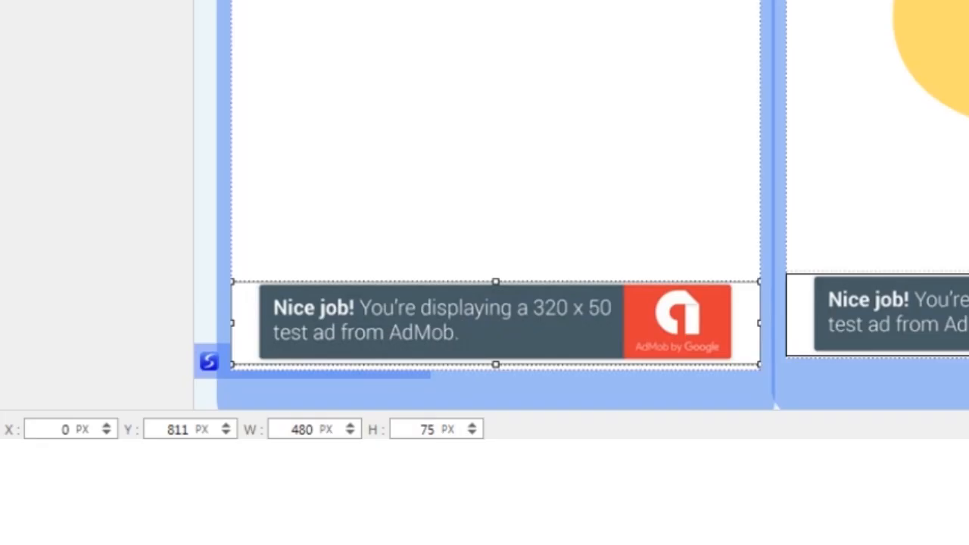
click(47, 429)
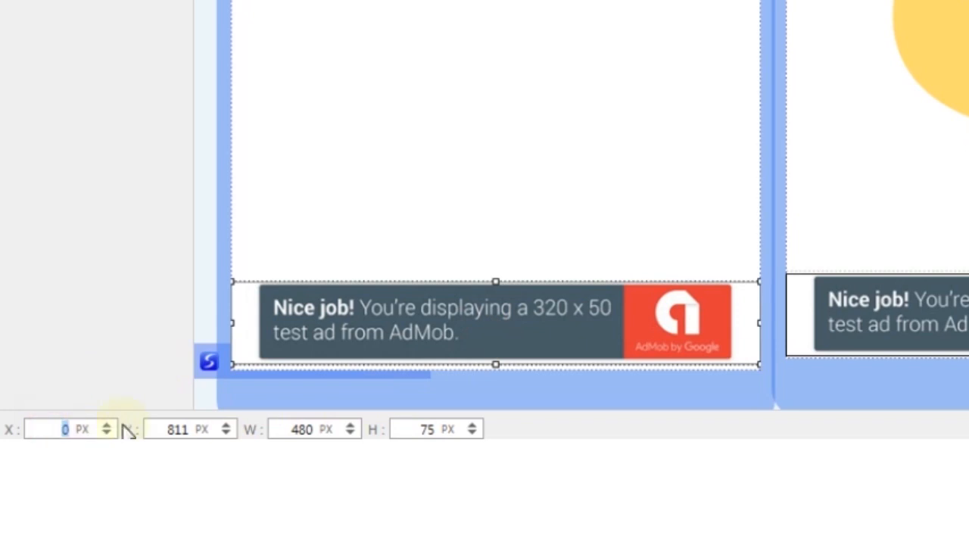
click(347, 198)
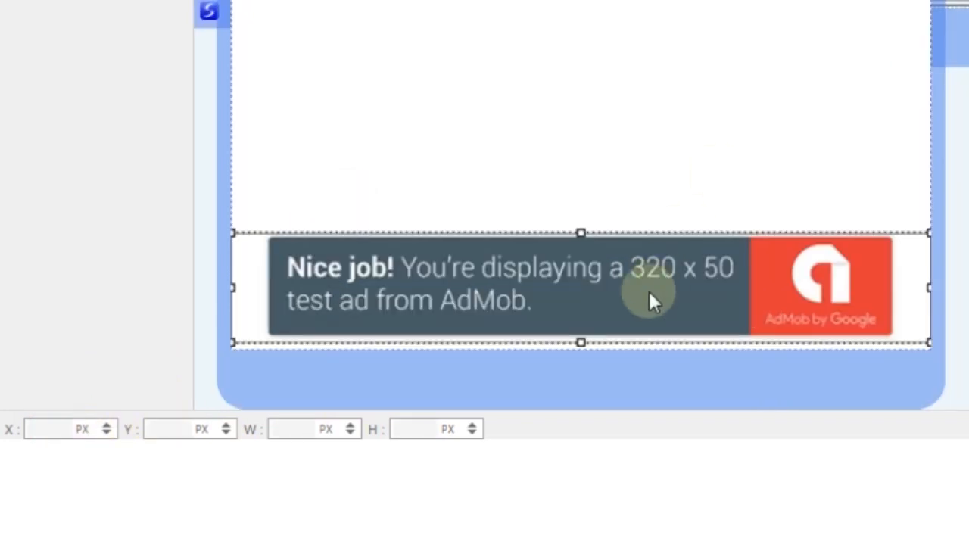
Step: Select the new banner ad and nudge it up and down against the bottom fixed-menu boundary
click(649, 290)
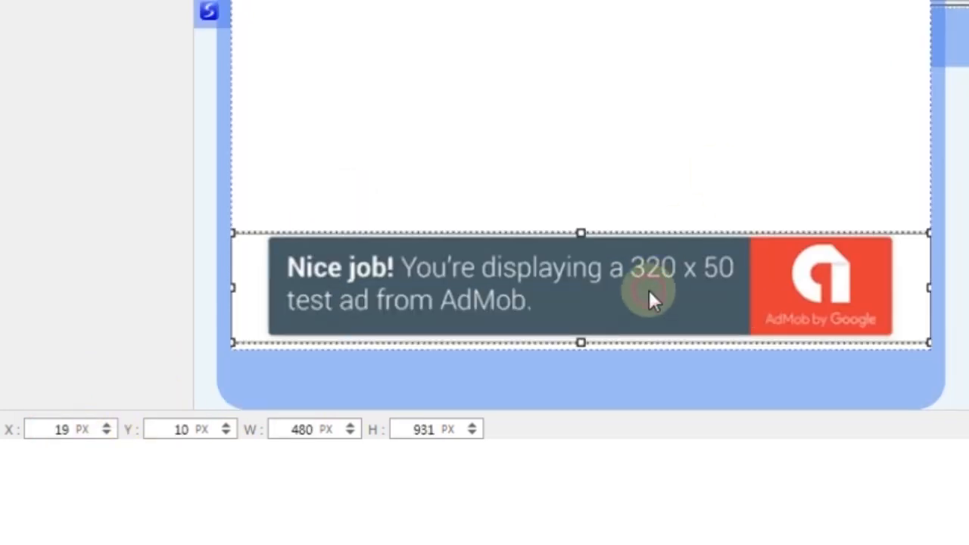
key(Up)
key(Up)
key(Up)
key(Down)
key(Down)
key(Down)
key(Down)
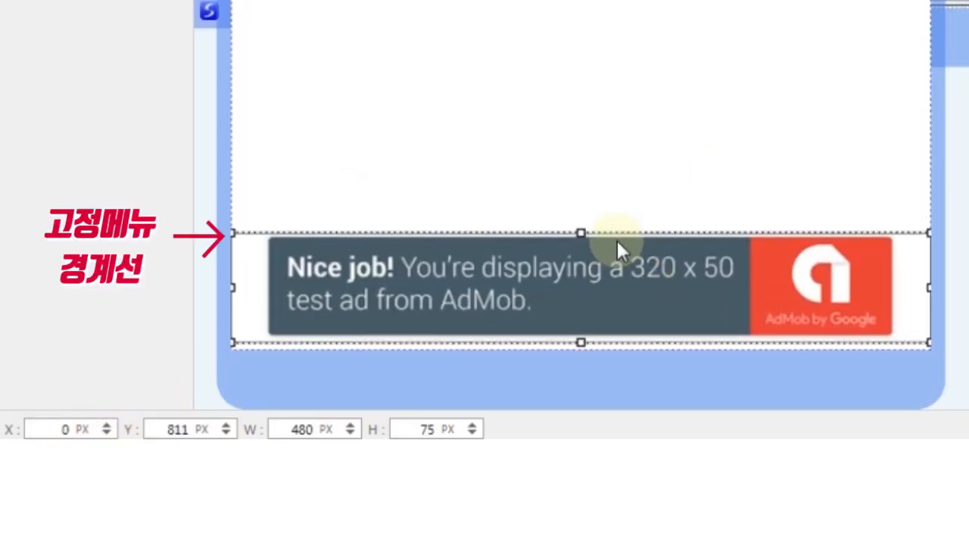
Step: Nudge the banner ad down past the bottom fixed-menu area, and fine-adjust it back inside to Y 815
key(Down)
key(Down)
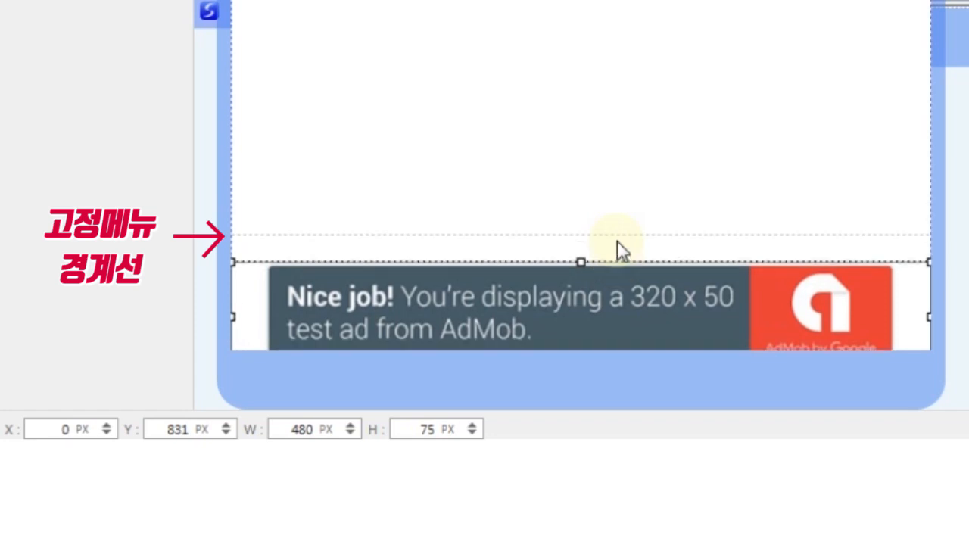
key(Up)
key(Up)
key(ctrl+Up)
key(ctrl+Up)
key(ctrl+Up)
key(ctrl+Up)
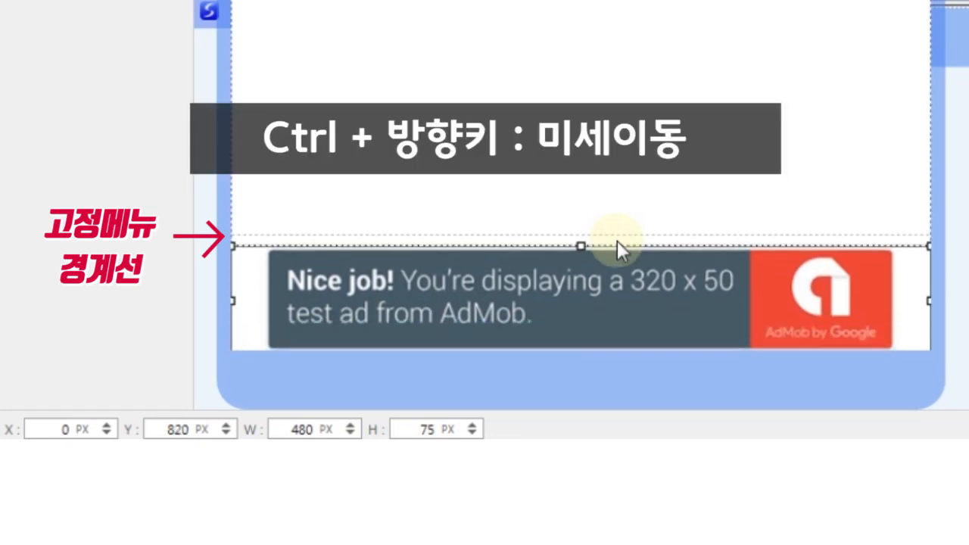
key(ctrl+Up)
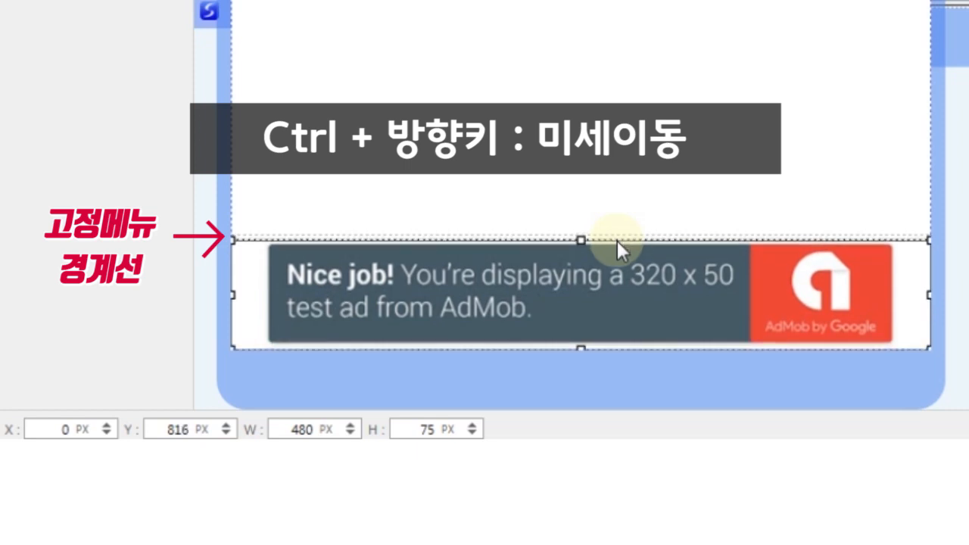
key(ctrl+Up)
key(ctrl+Down)
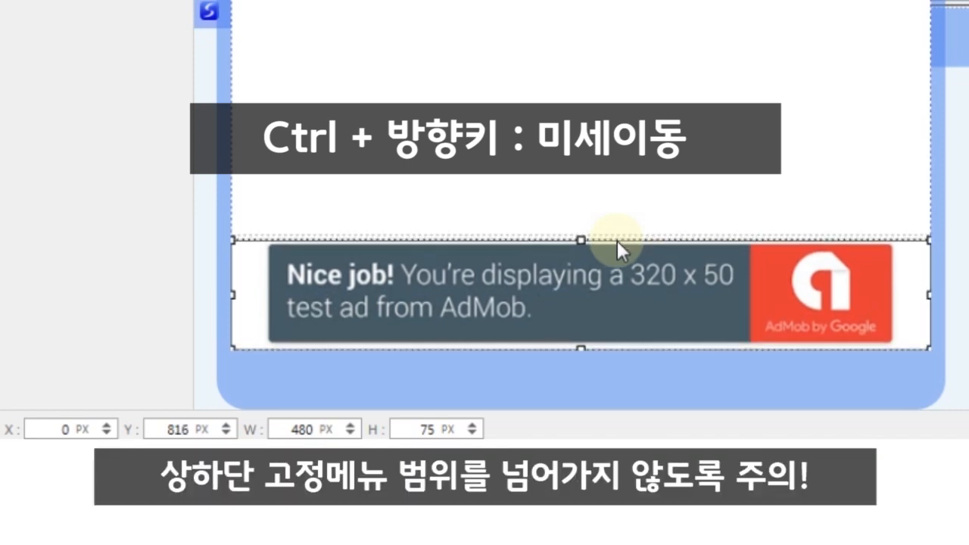
key(ctrl+Up)
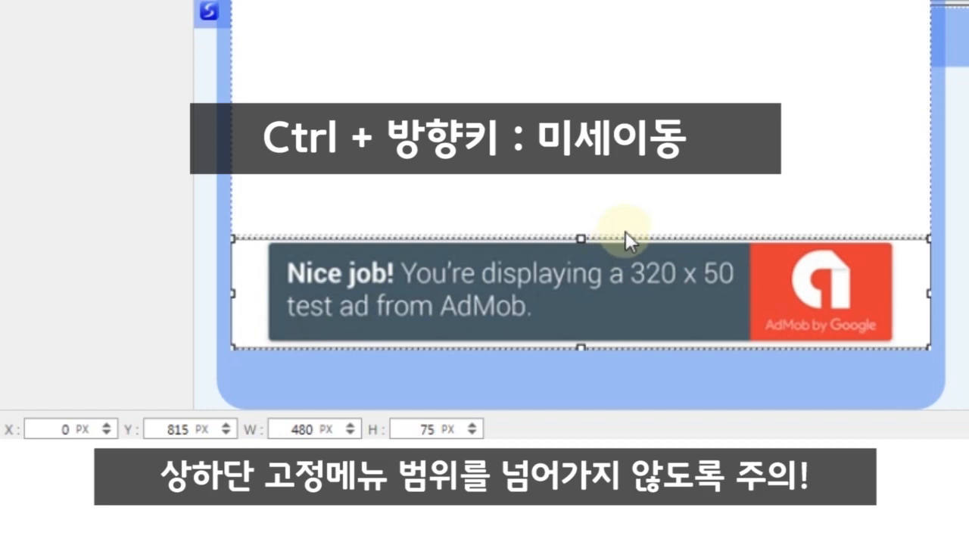
click(681, 86)
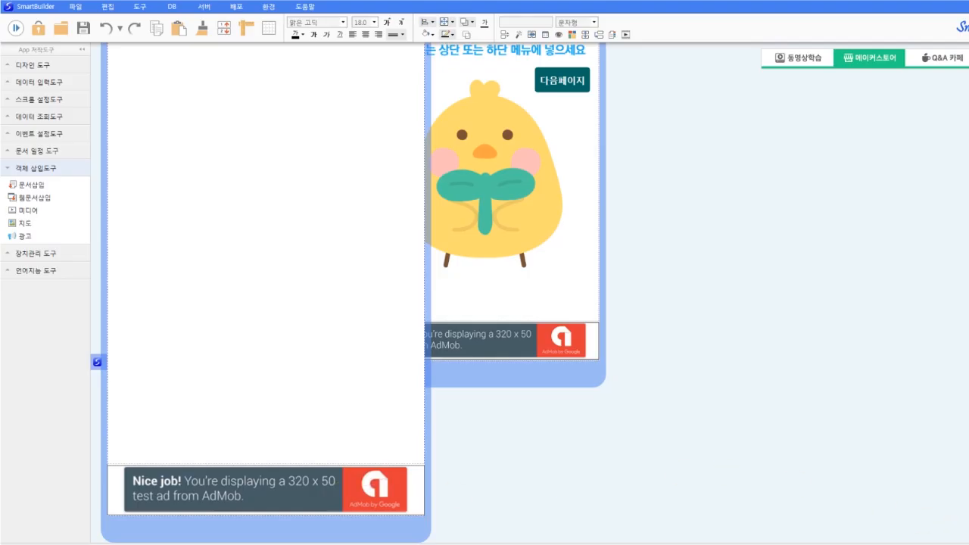
Step: Open the new banner ad's style properties (스타일 속성) from the atom edit helper (아톰편집도우미)
click(546, 543)
click(545, 544)
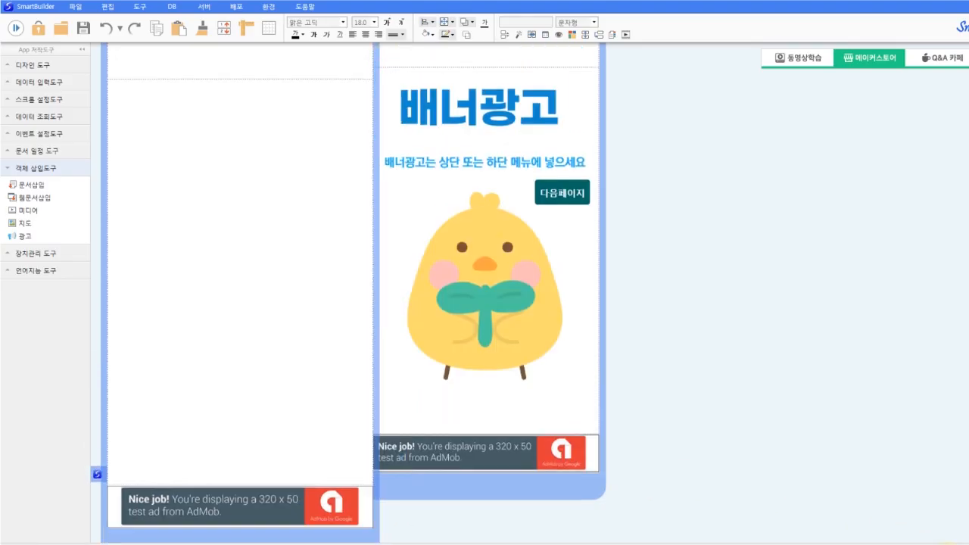
click(546, 544)
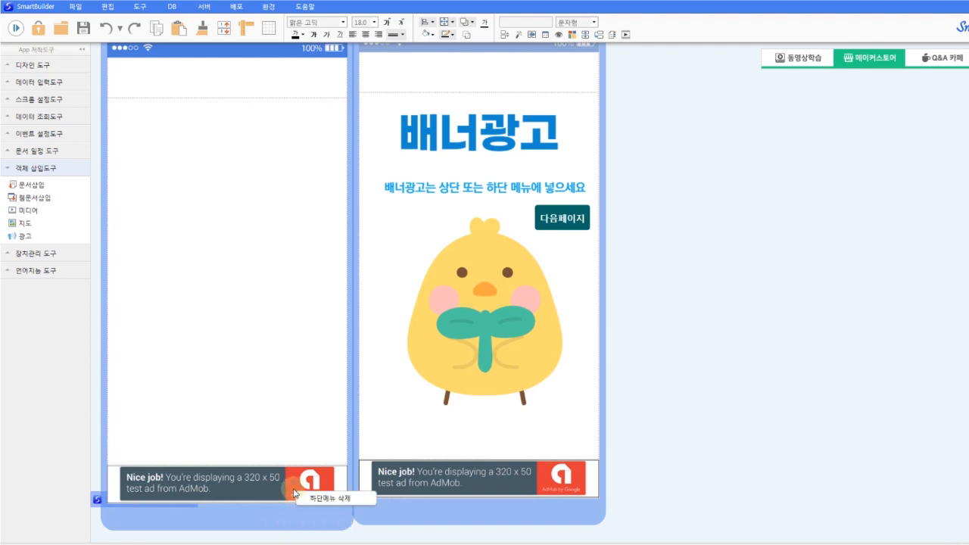
right_click(254, 477)
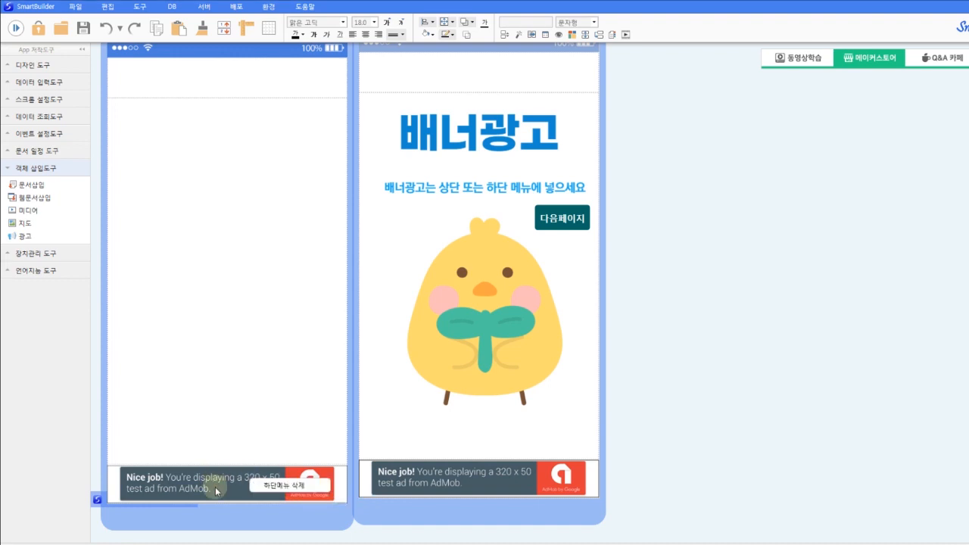
click(231, 439)
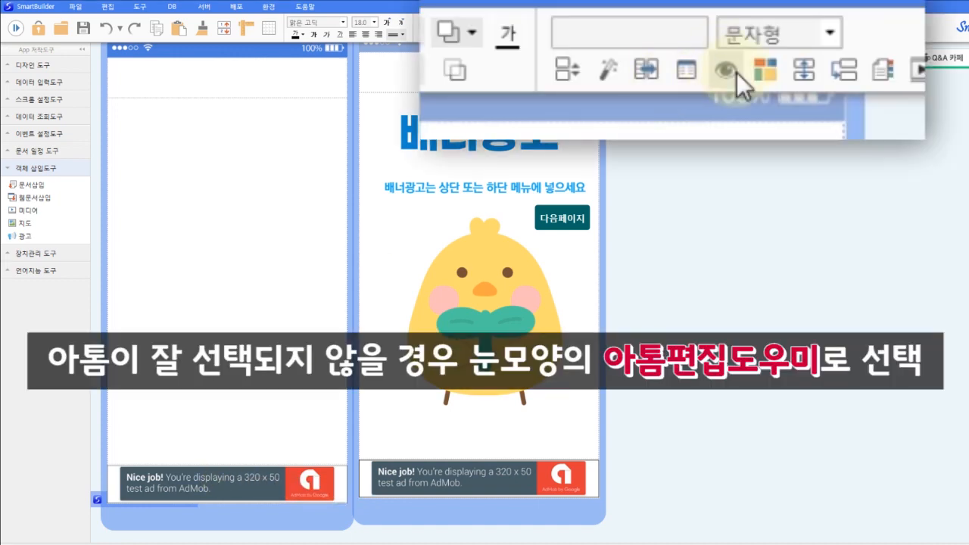
click(559, 34)
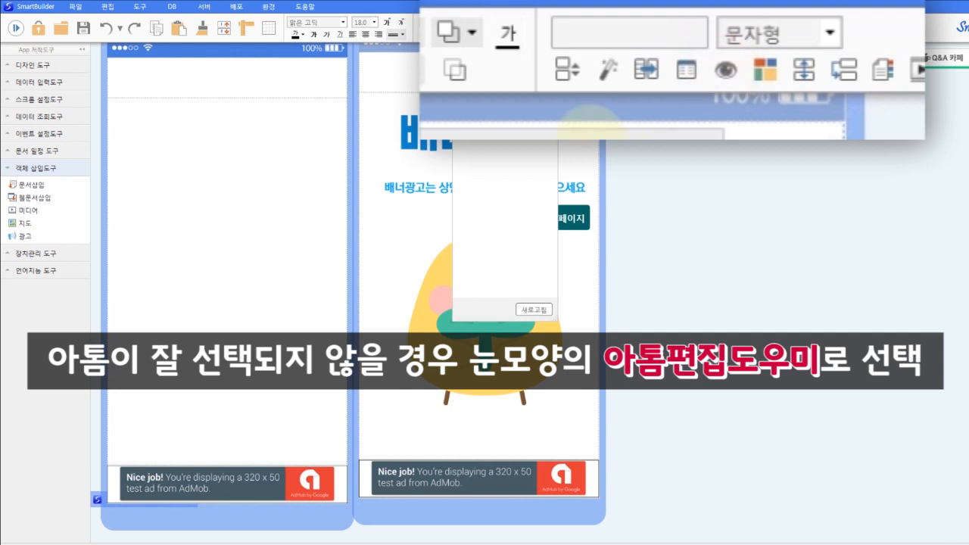
drag(511, 156, 255, 156)
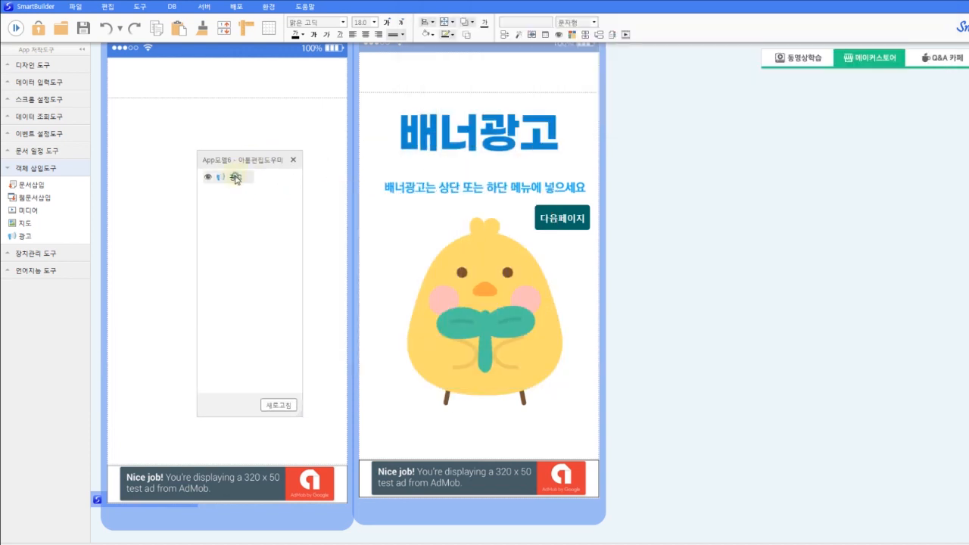
right_click(236, 179)
click(267, 186)
drag(265, 191, 321, 169)
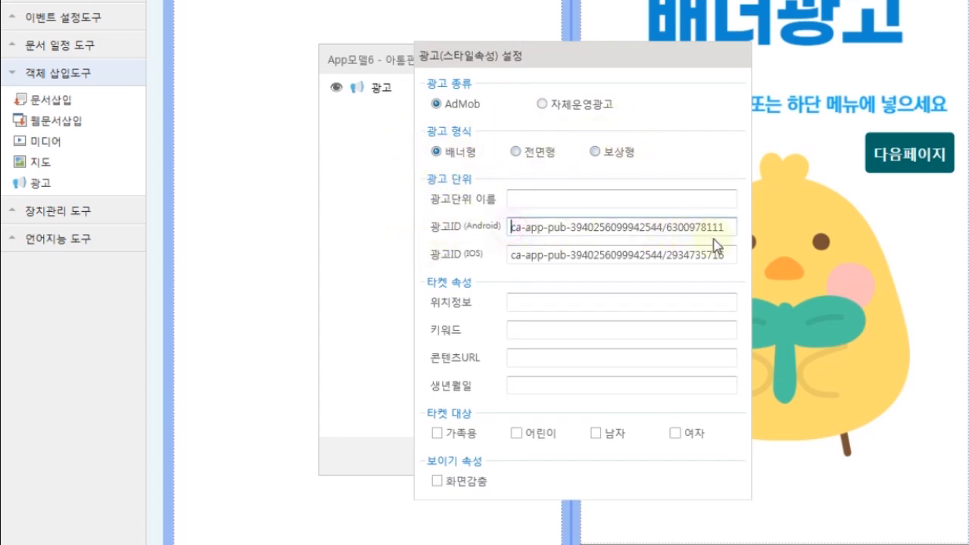
Step: Examine the banner format (배너형) and the Android and iOS ad IDs, and close the ad settings and the helper
drag(731, 256, 436, 286)
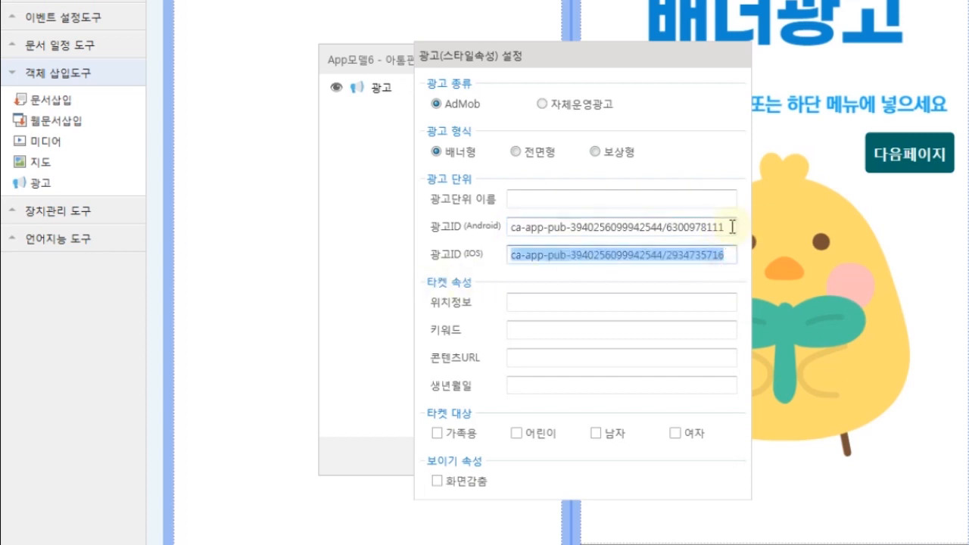
drag(733, 227, 524, 252)
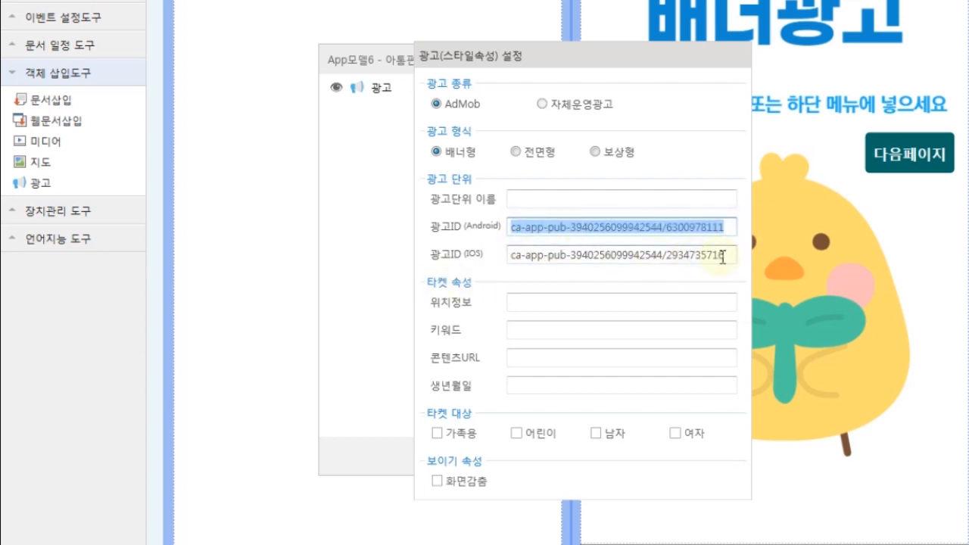
drag(723, 257, 449, 267)
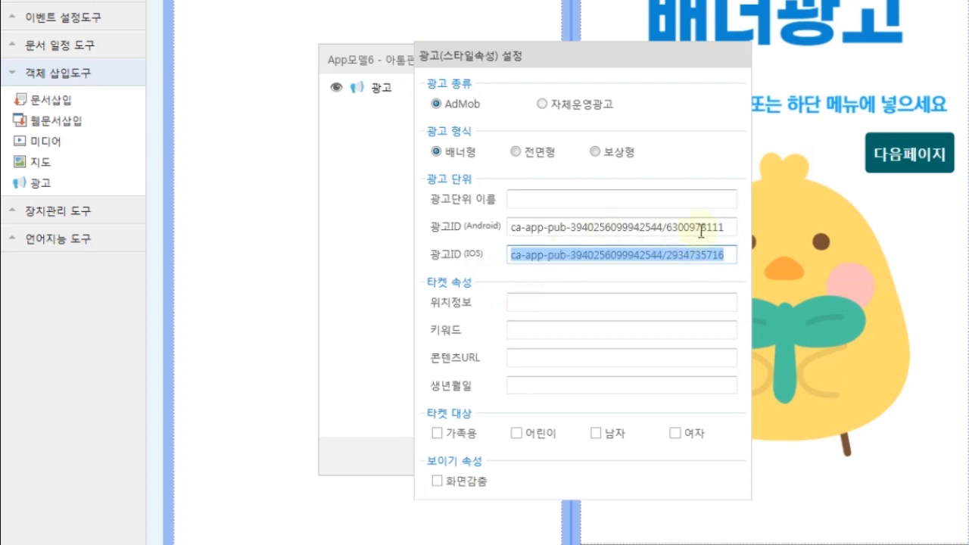
click(732, 227)
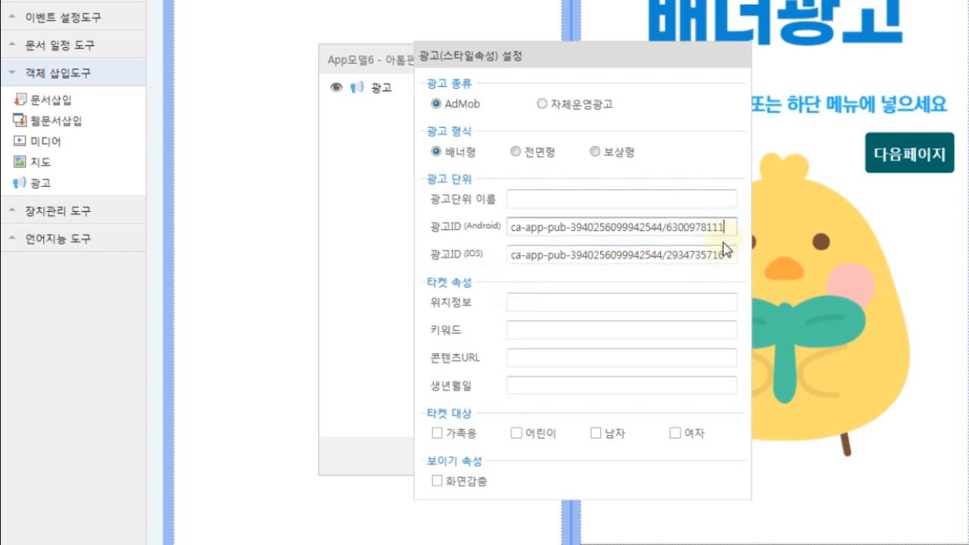
click(436, 154)
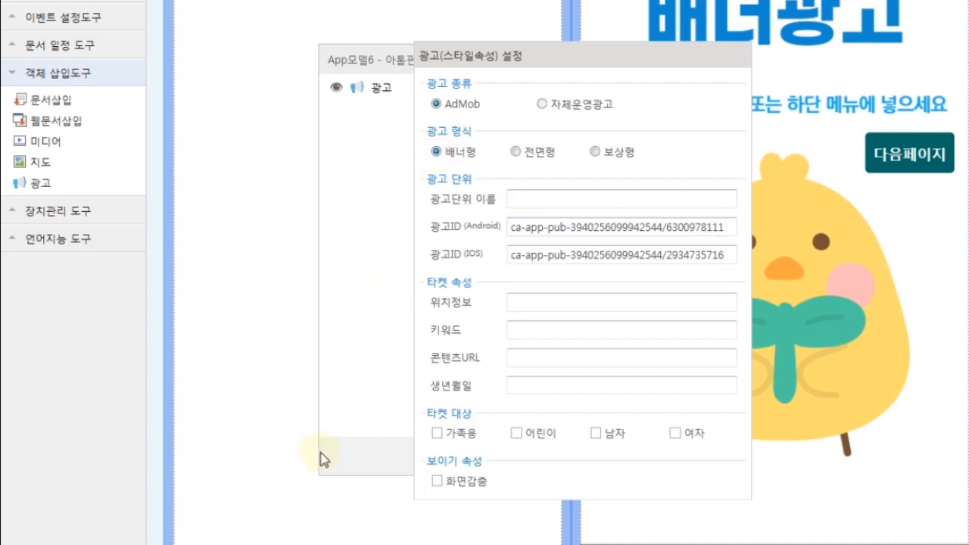
click(258, 348)
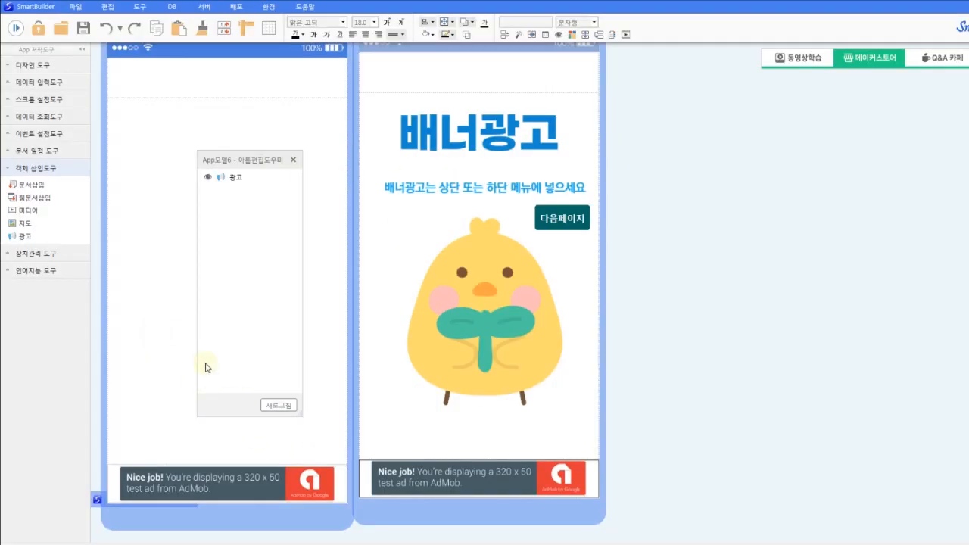
click(294, 160)
Step: Close the new page, and open the 07_2_전면광고 page beside the banner ad page
scroll(180, 523, up, 1)
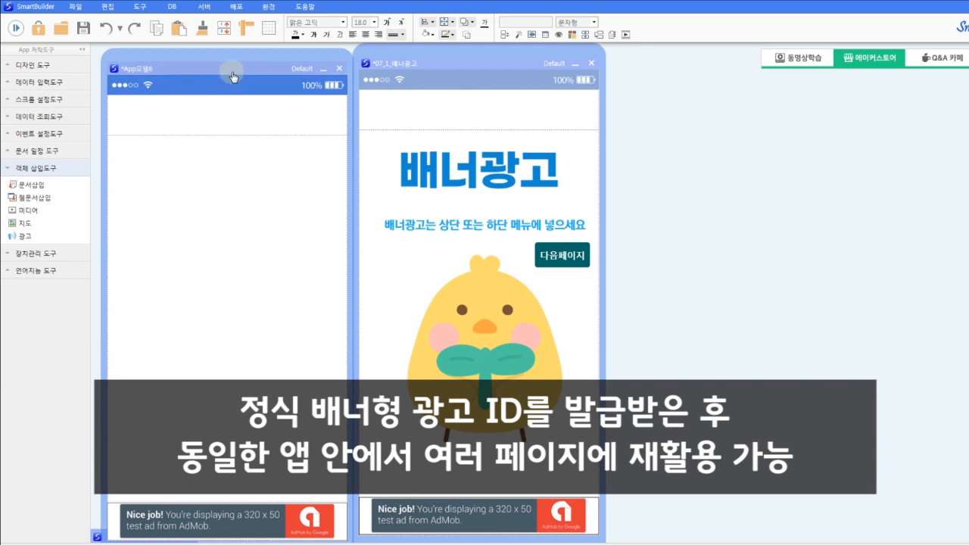
drag(227, 69, 216, 64)
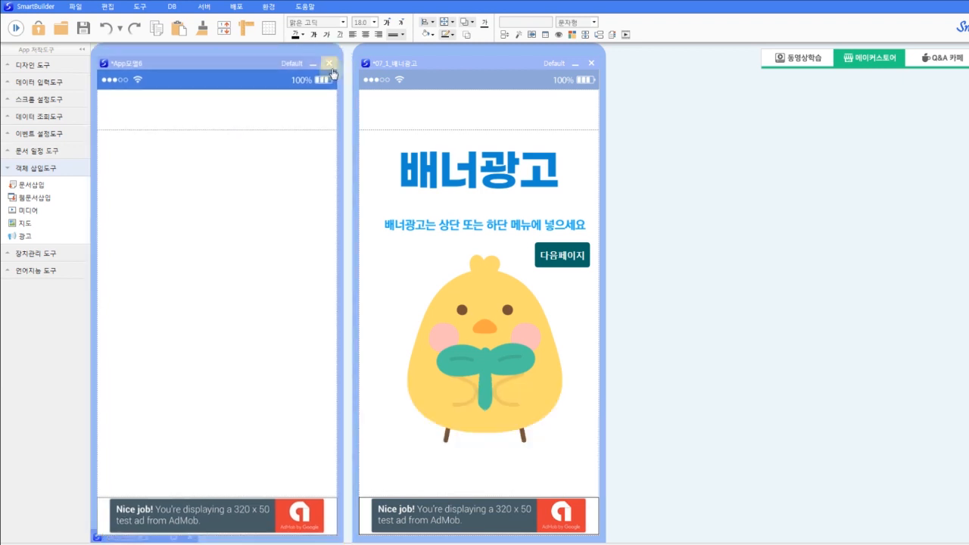
click(358, 61)
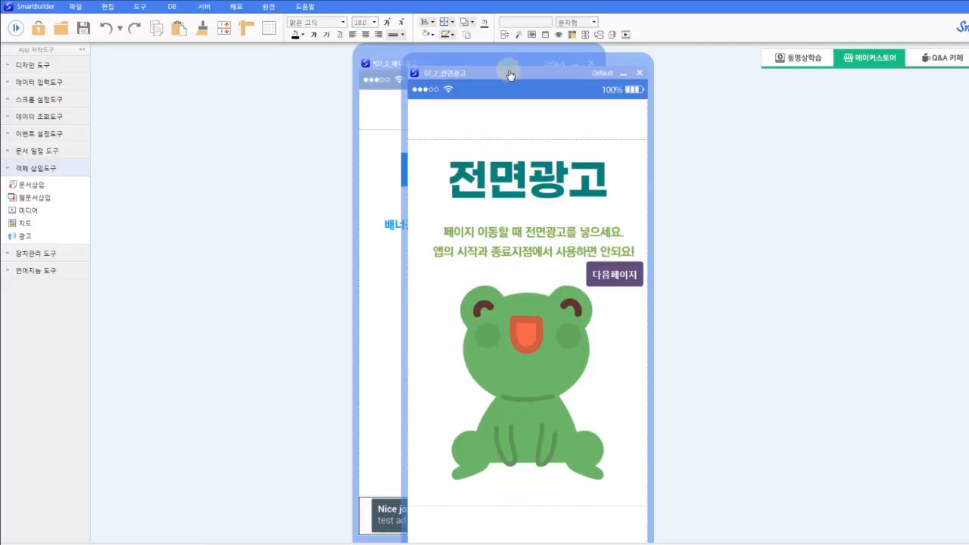
drag(510, 69, 212, 43)
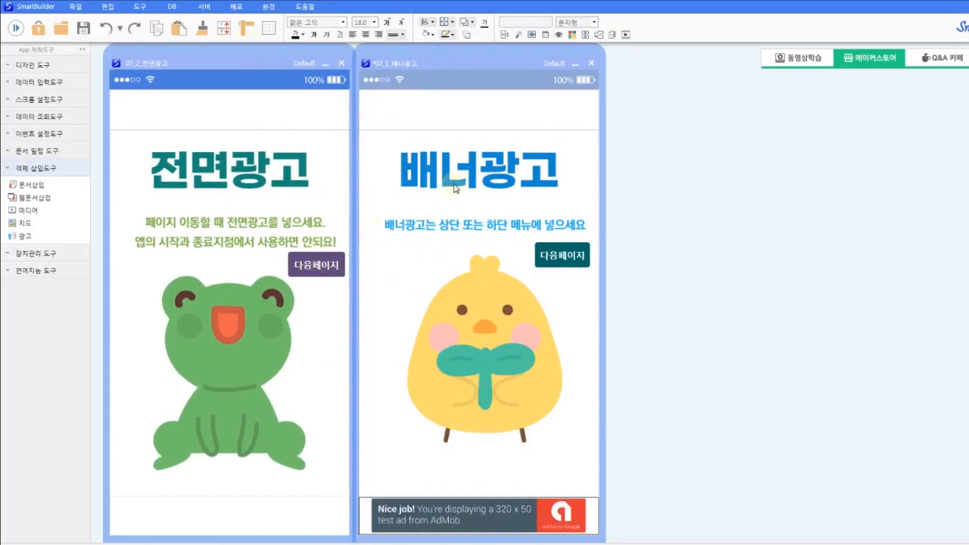
Step: Minimize the banner ad page, and widen the 전면광고 page into its hidden area, shifting the ad there slightly upward
click(574, 64)
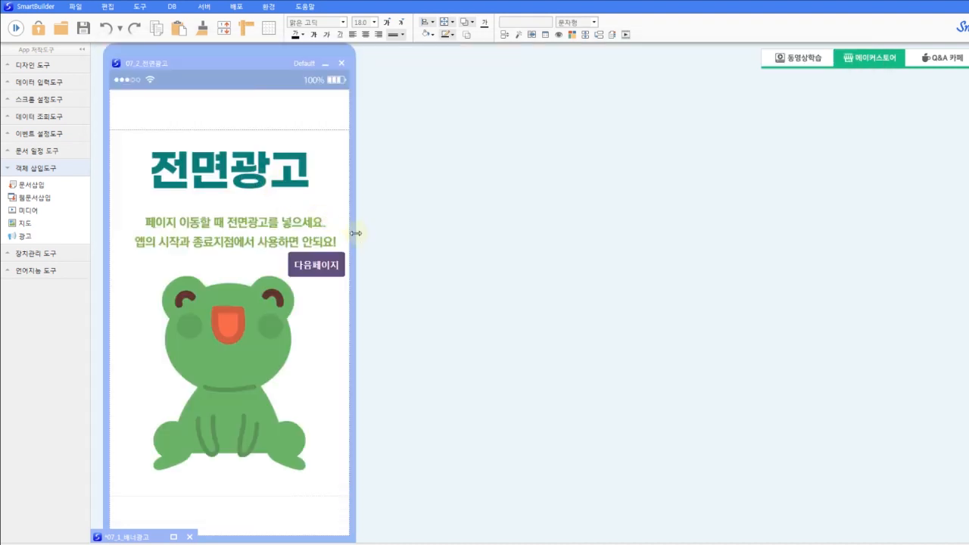
drag(355, 234, 638, 273)
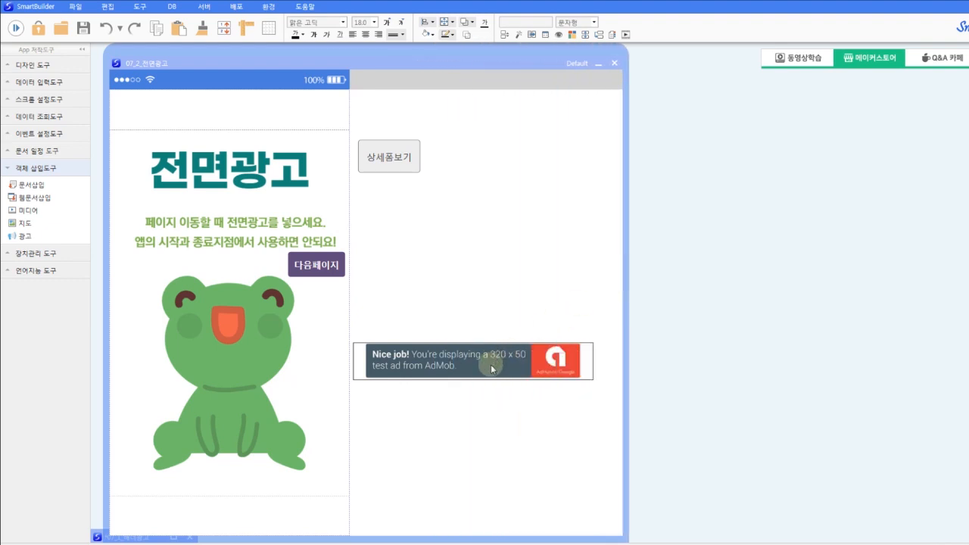
mouse_move(402, 364)
mouse_down()
mouse_move(157, 387)
mouse_move(415, 323)
mouse_move(294, 410)
mouse_move(189, 523)
mouse_move(151, 530)
mouse_move(148, 398)
mouse_move(154, 438)
mouse_move(216, 401)
mouse_move(372, 342)
mouse_move(410, 347)
mouse_up()
Step: Examine the hidden ad's style properties: the interstitial format (전면형) and the Android and iOS ad IDs
right_click(413, 345)
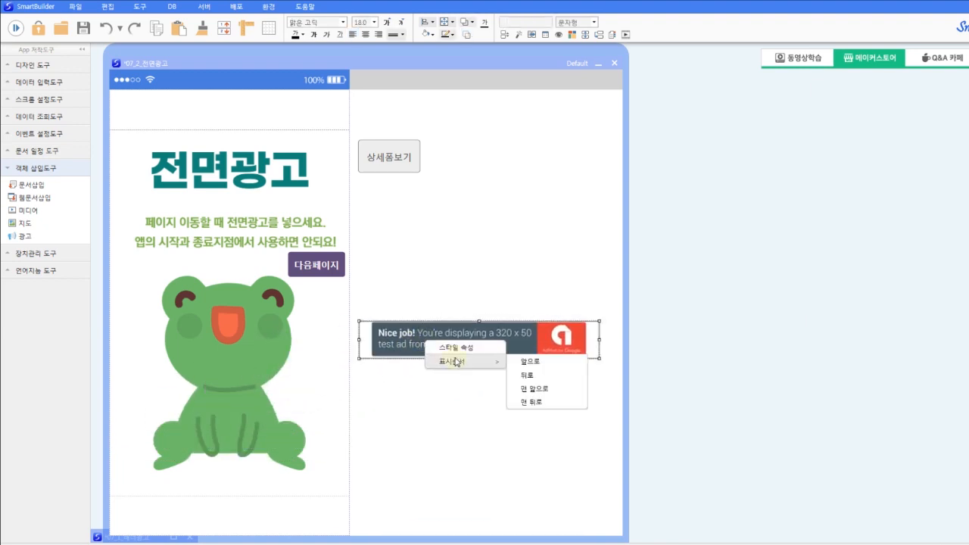
click(443, 361)
drag(507, 261, 422, 220)
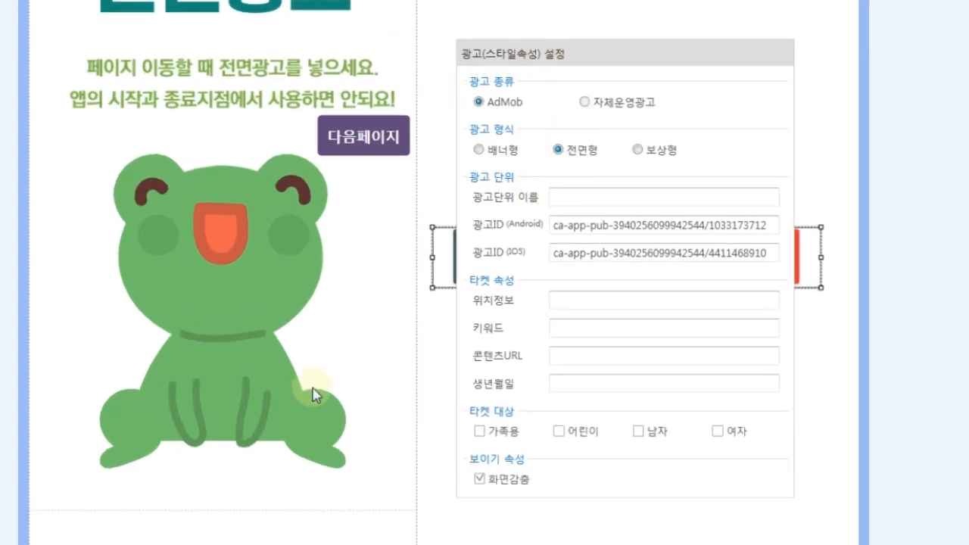
click(557, 226)
drag(557, 225, 783, 225)
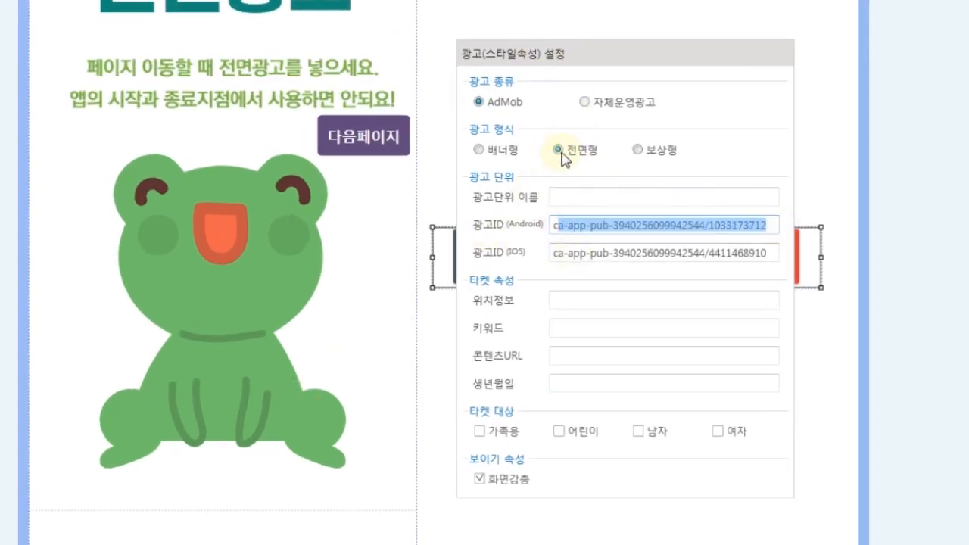
drag(557, 255, 749, 252)
click(748, 253)
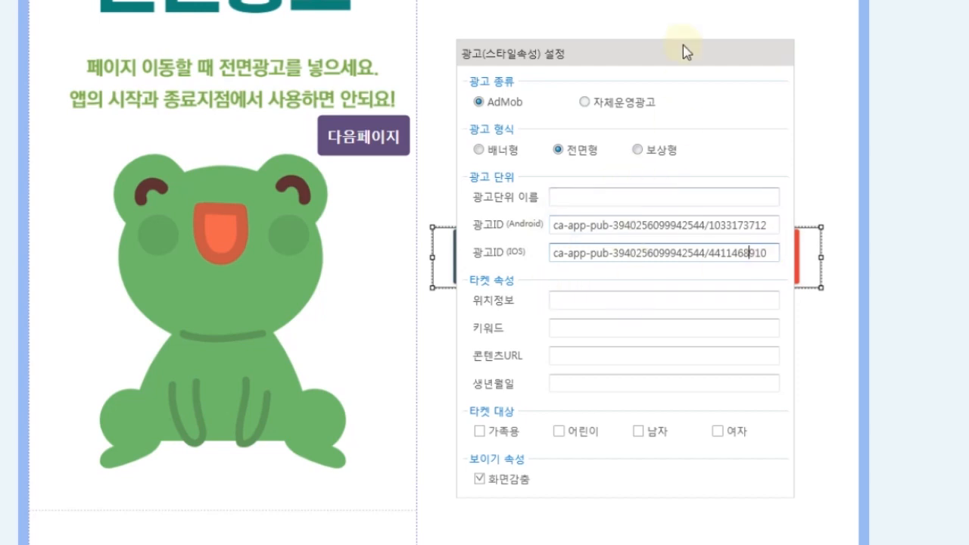
click(695, 12)
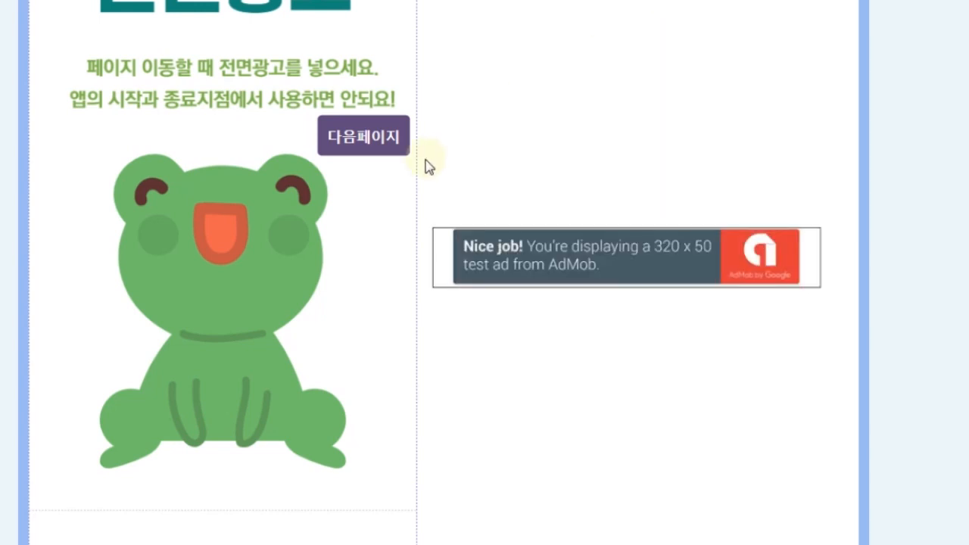
Step: Inspect the 다음페이지 button's atom name and the hidden ad's name and screen-hide setting (화면감춤)
click(363, 137)
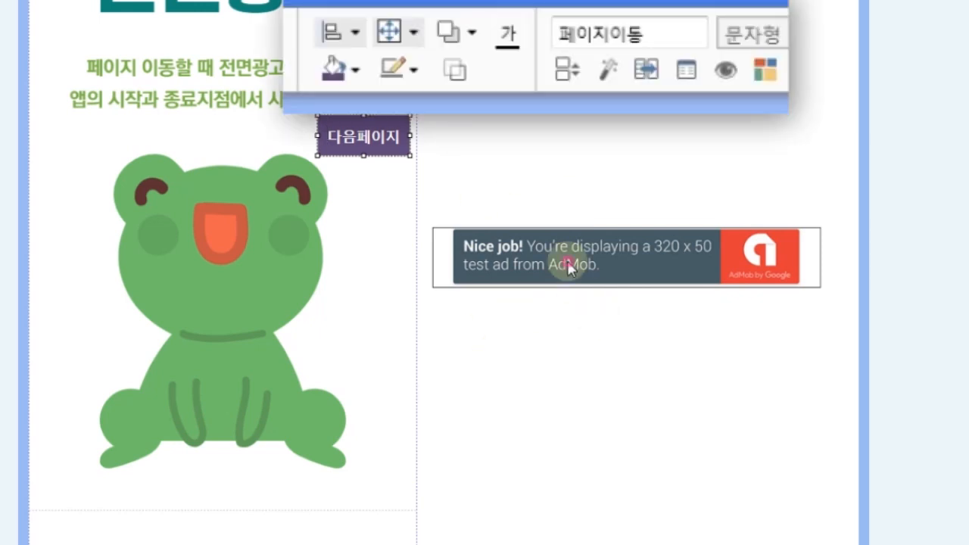
click(568, 261)
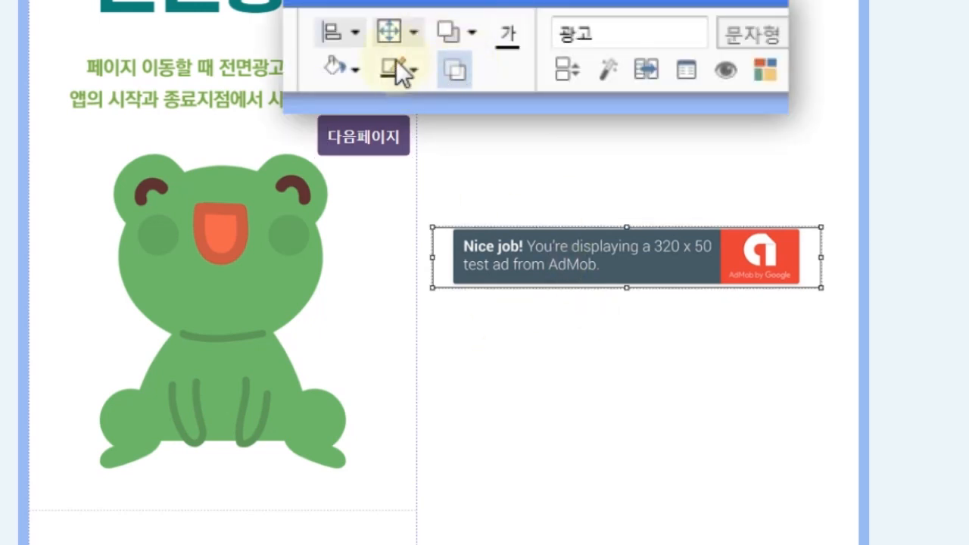
right_click(556, 282)
click(577, 293)
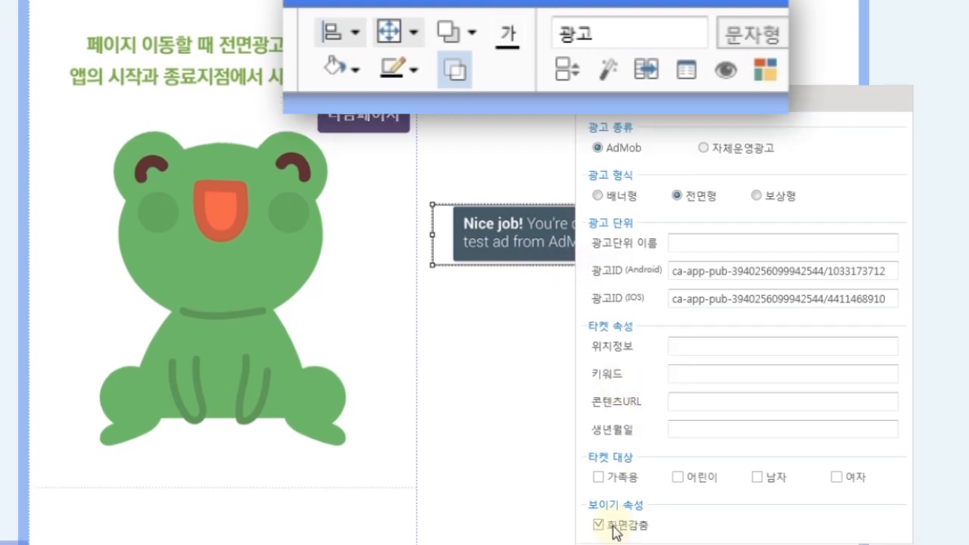
click(486, 357)
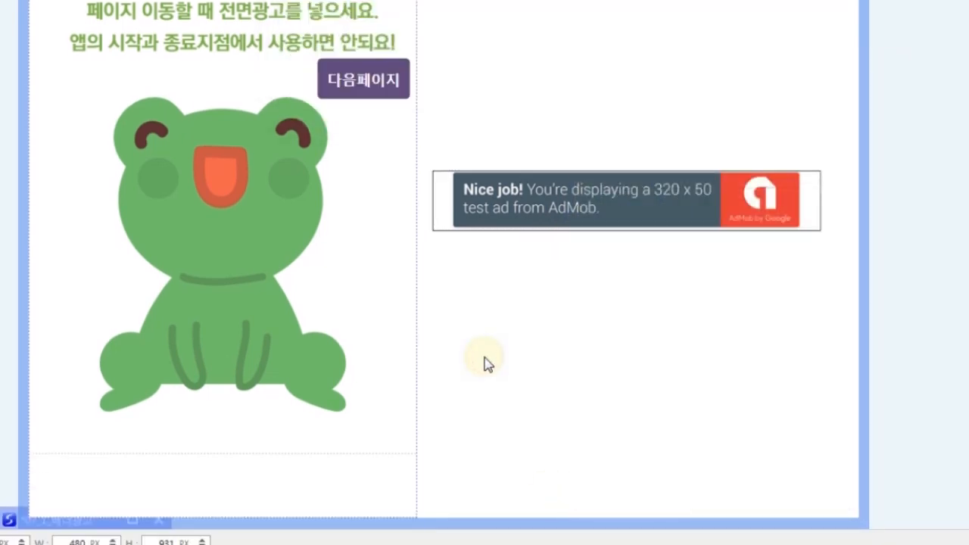
Step: Inspect the 다음페이지 button's style properties, including its assigned function (기능선택)
click(398, 220)
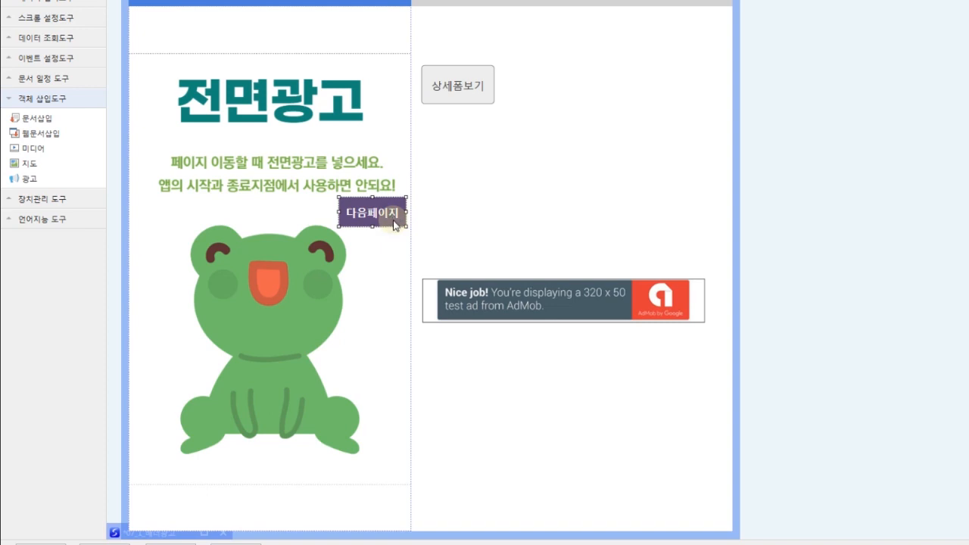
right_click(395, 221)
click(426, 231)
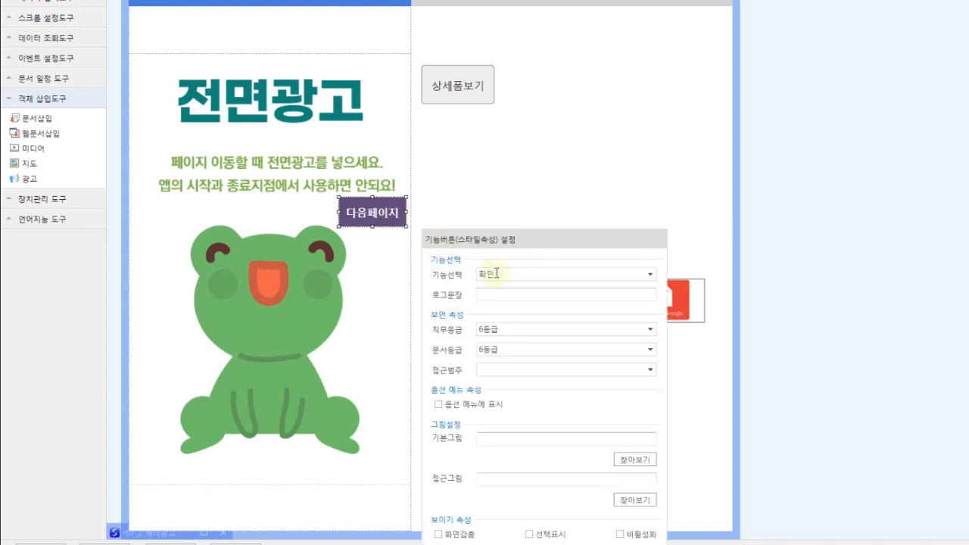
click(490, 187)
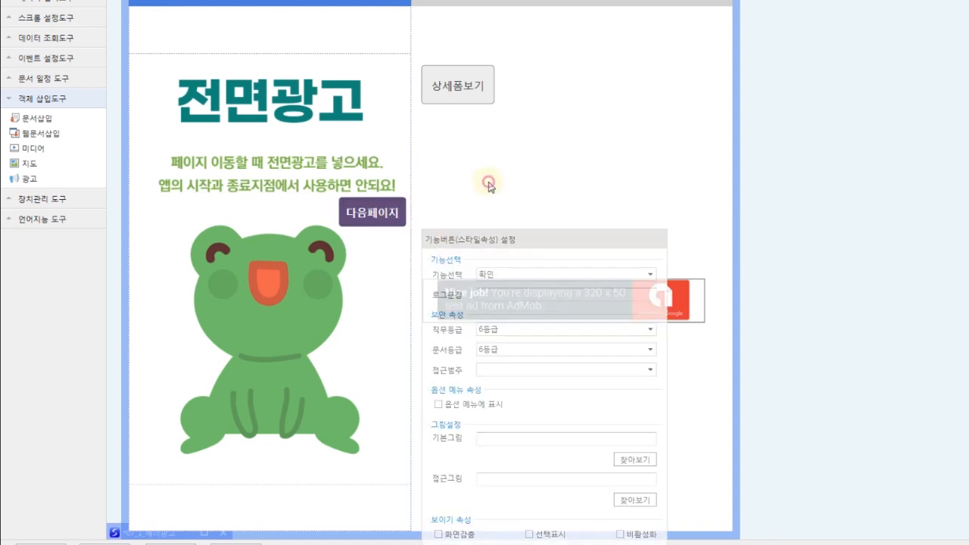
Step: Inspect the 상세폼보기 button's style function and the model path it is linked to (실행모델명)
click(484, 101)
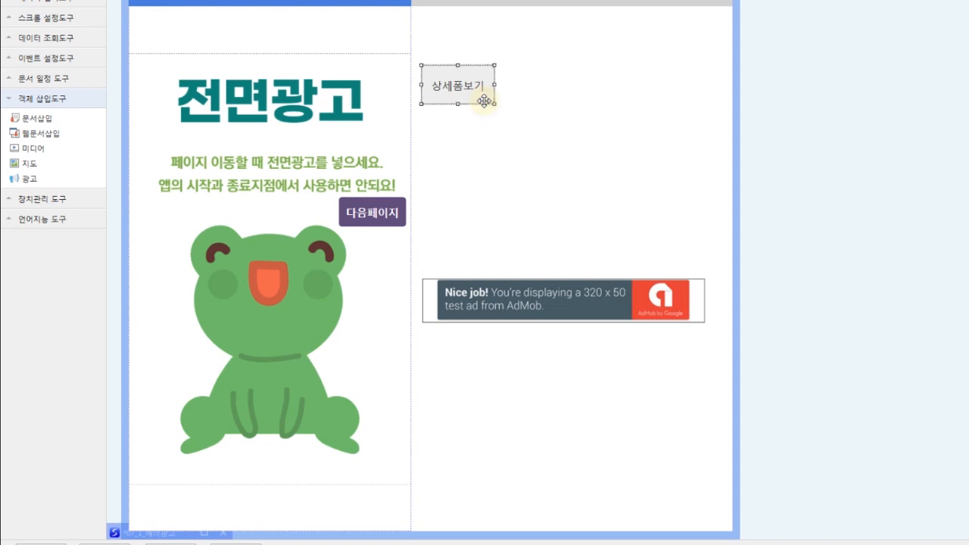
right_click(483, 101)
click(504, 109)
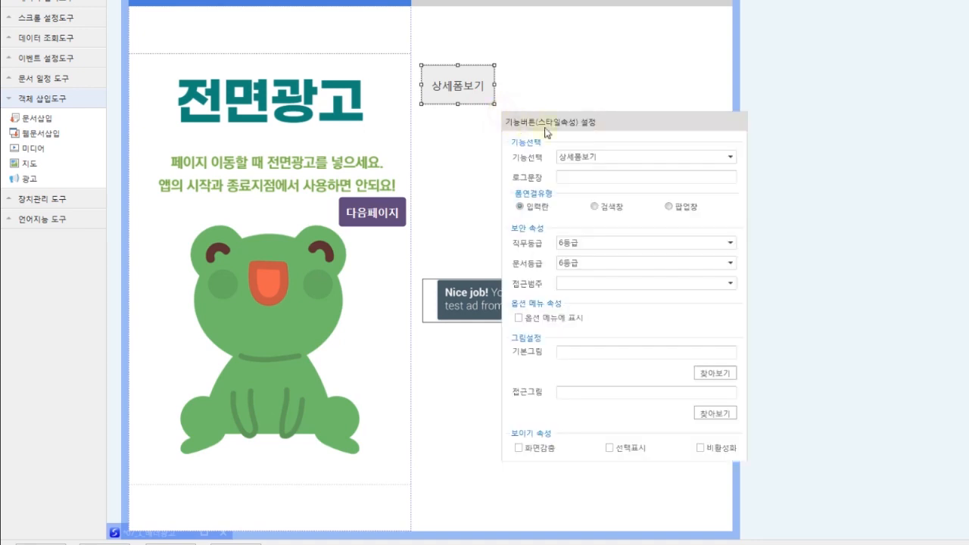
right_click(463, 87)
click(498, 115)
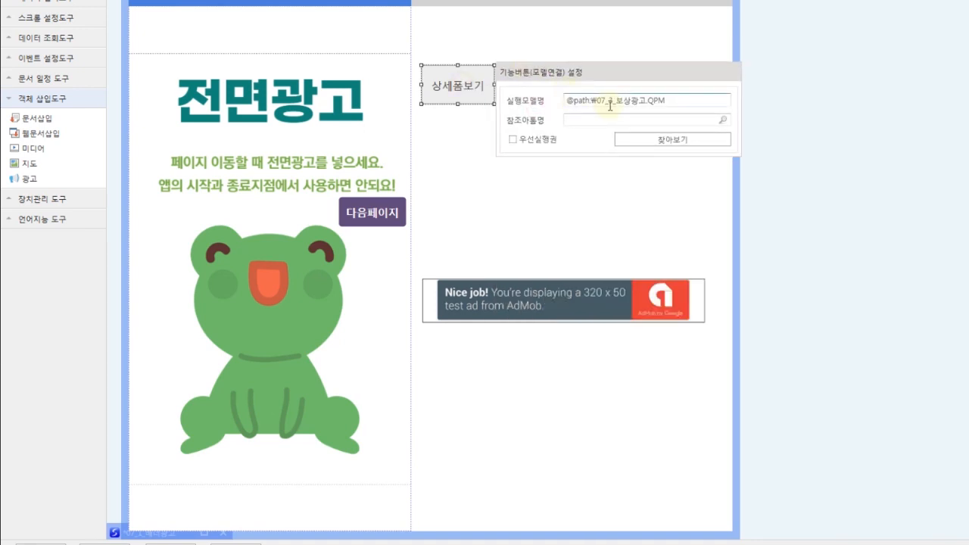
click(615, 100)
drag(671, 100, 571, 100)
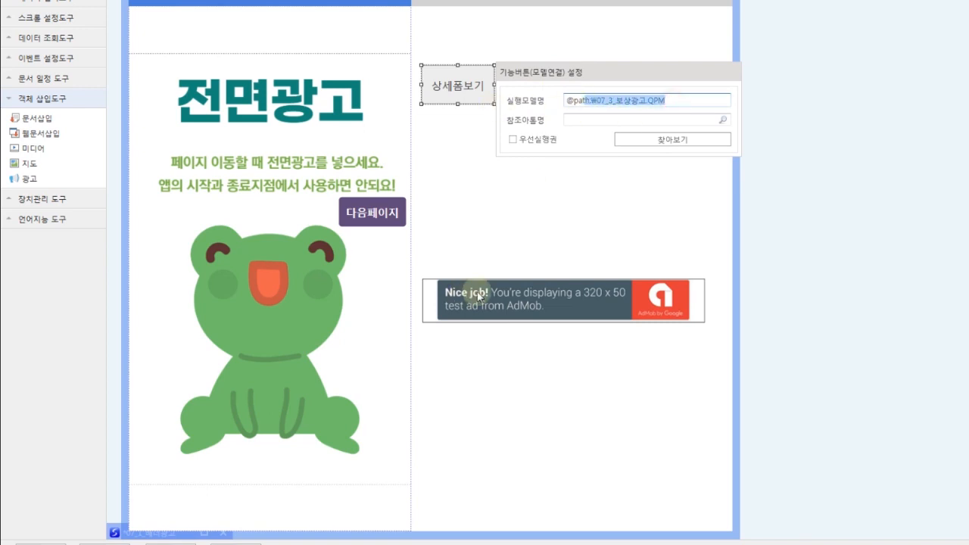
click(525, 225)
Step: Open the 전면광고 page's business rules (업무규칙) and move the window clear of the page's button and ad
click(366, 224)
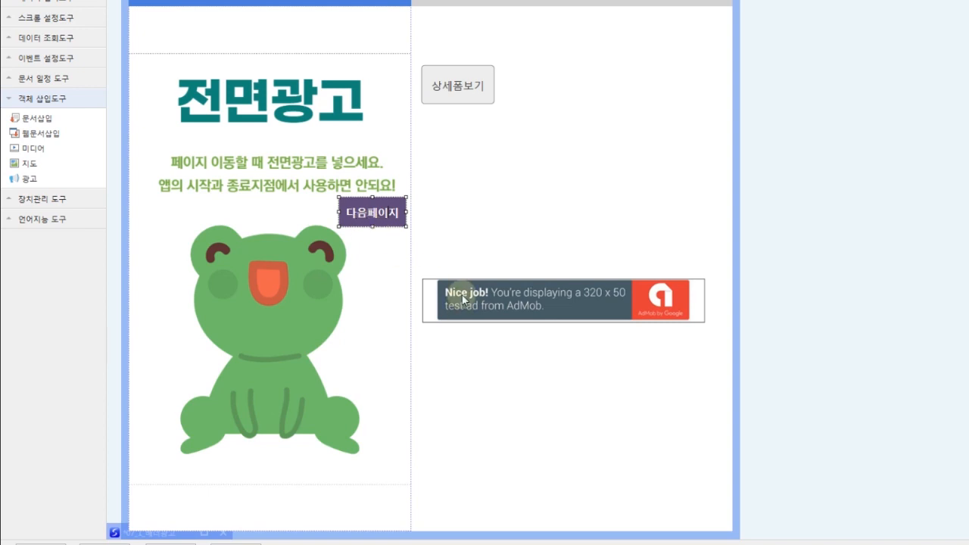
click(554, 168)
right_click(553, 146)
click(612, 220)
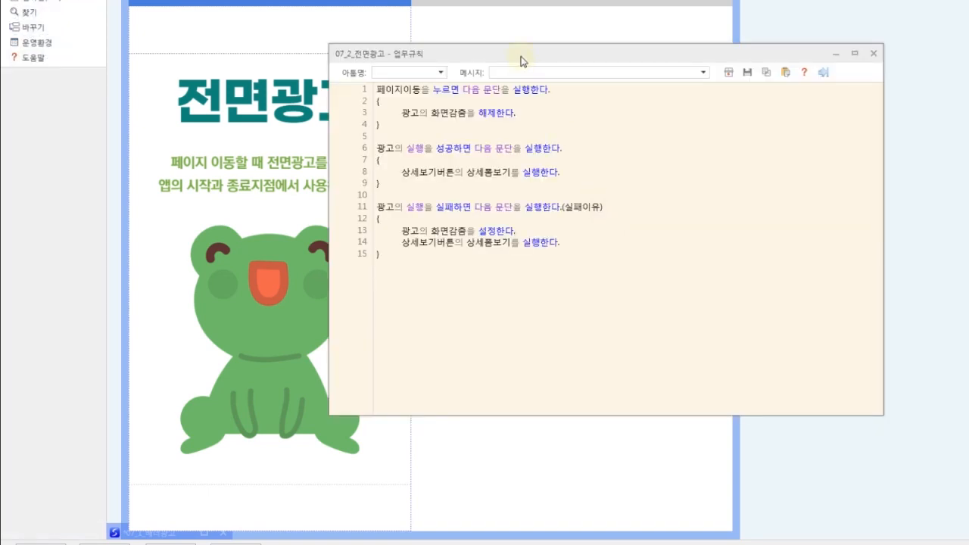
drag(521, 61, 602, 134)
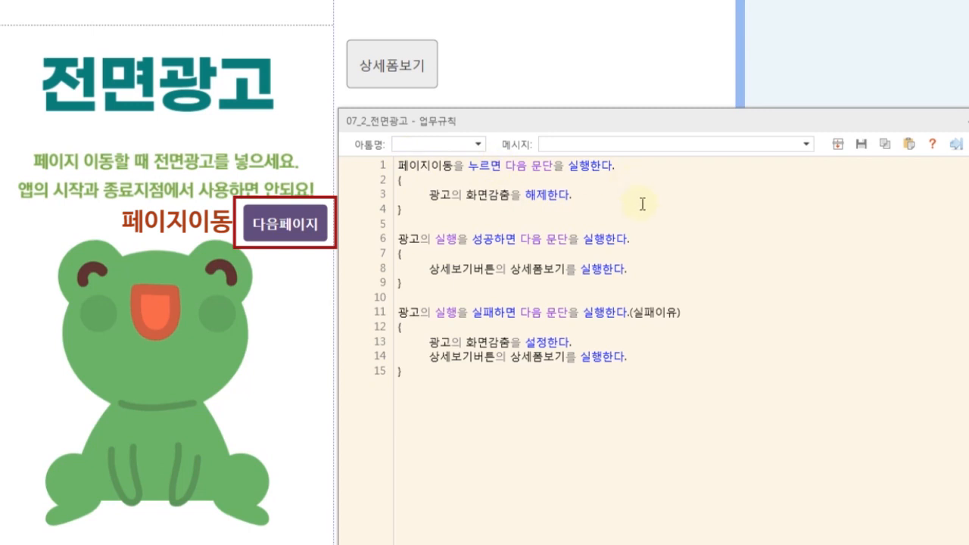
drag(628, 122, 847, 114)
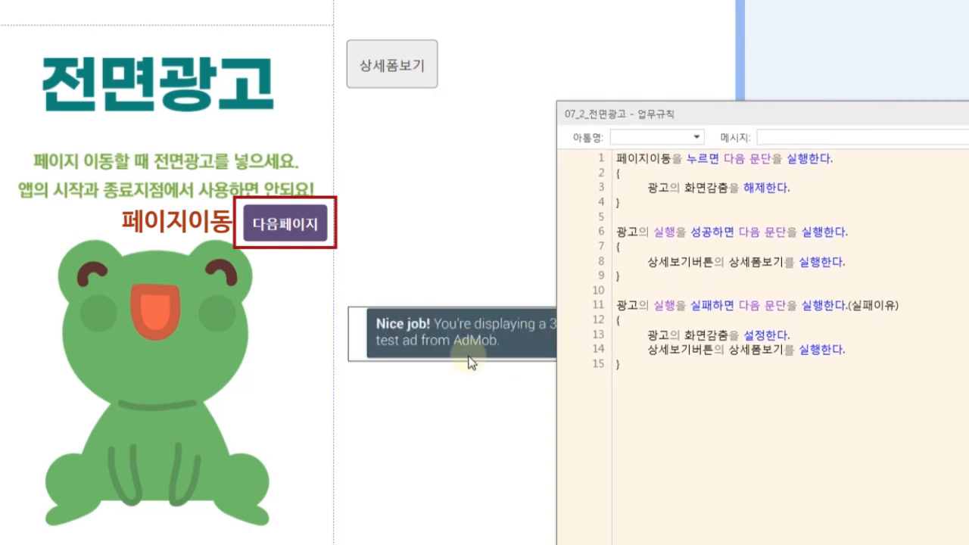
Step: Review the 페이지이동 rule that releases the ad's 화면감춤, and test the interstitial ad with the 다음페이지 button on the phone
drag(647, 187, 801, 186)
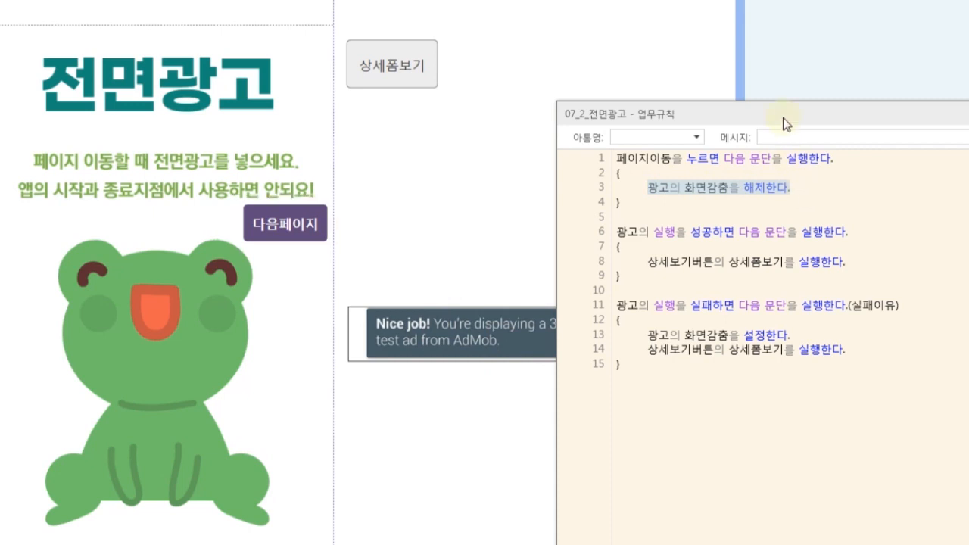
click(619, 231)
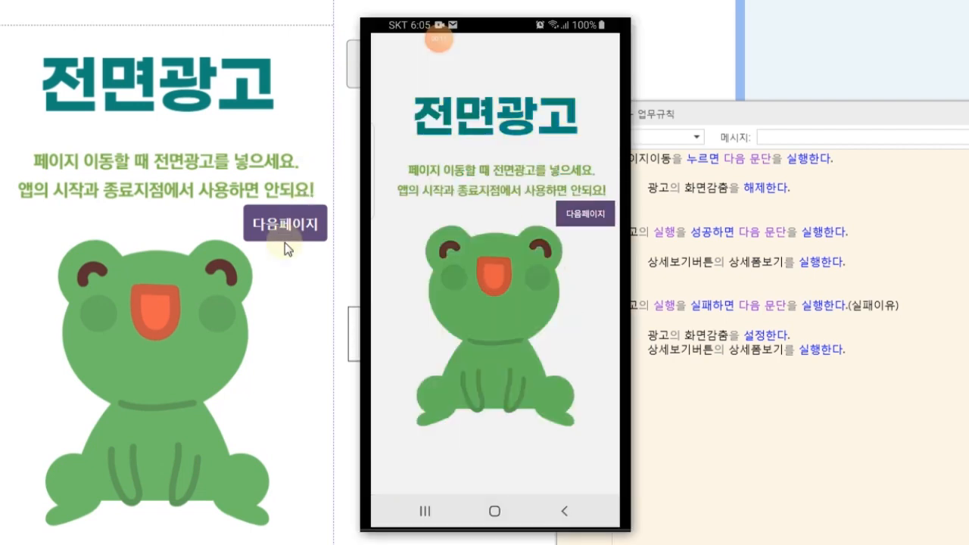
click(297, 221)
click(584, 213)
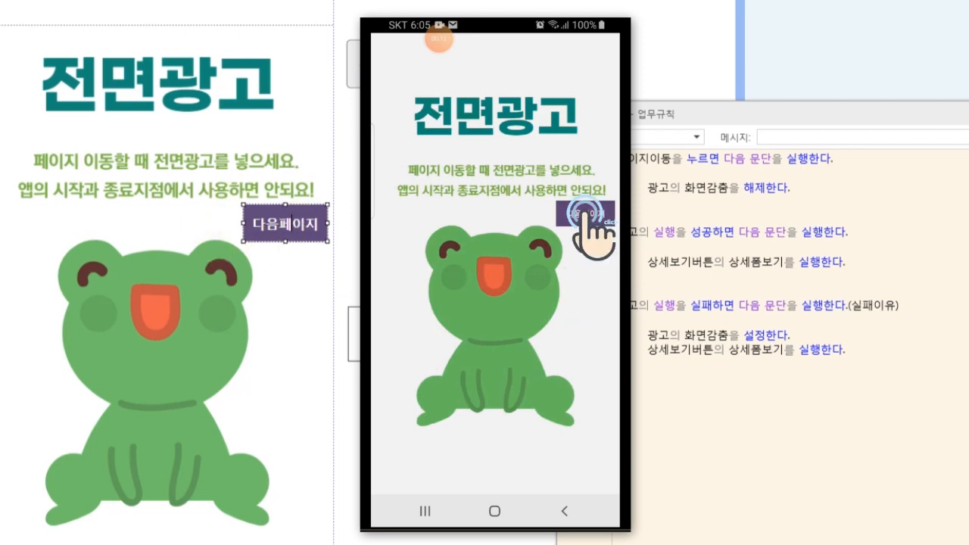
drag(644, 191, 790, 191)
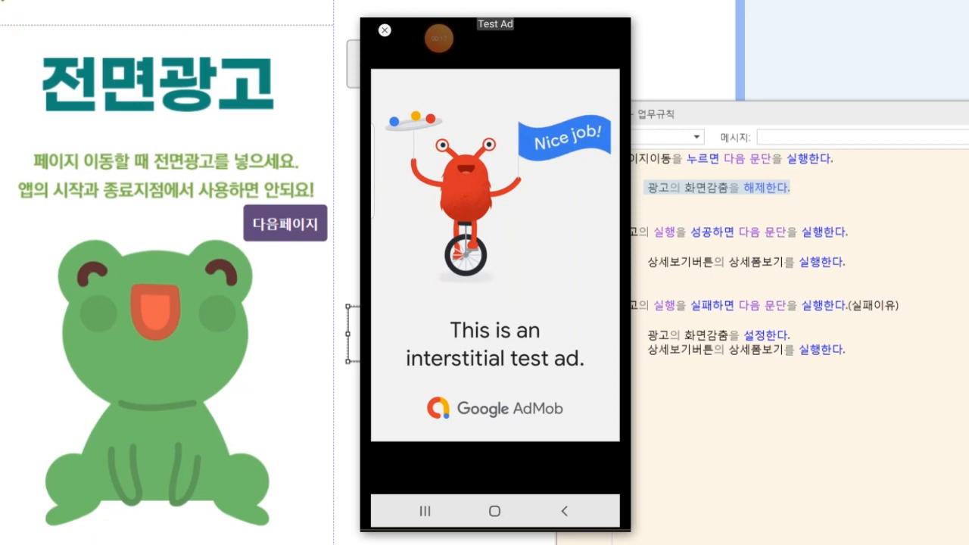
click(384, 30)
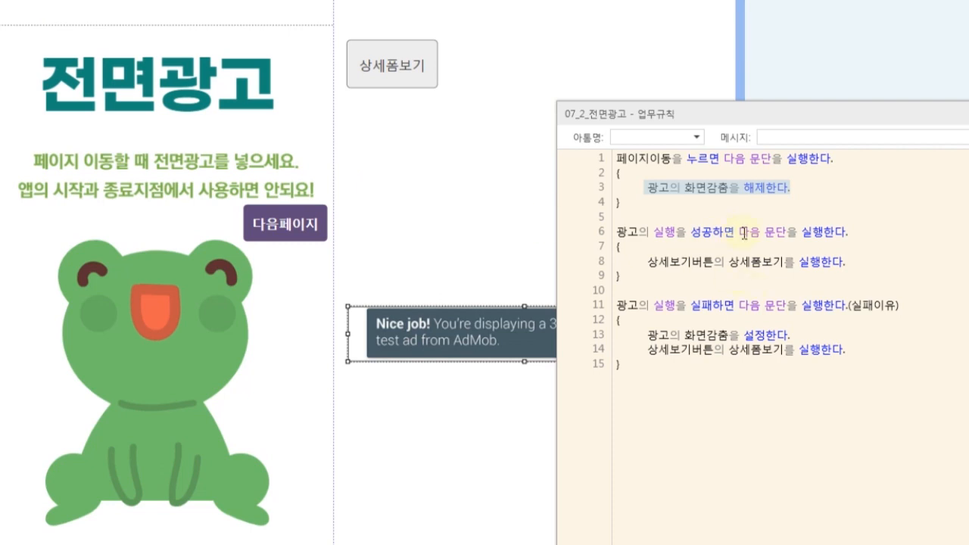
Step: Examine the ad-success rule (광고의 실행을 성공하면) and its command running 상세보기버튼's 상세폼보기
drag(736, 232, 617, 232)
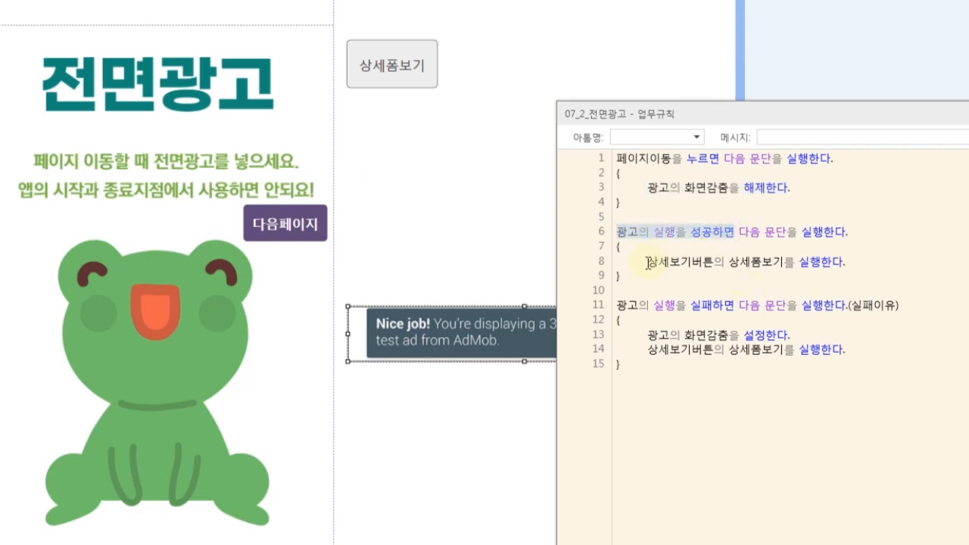
drag(647, 262, 851, 263)
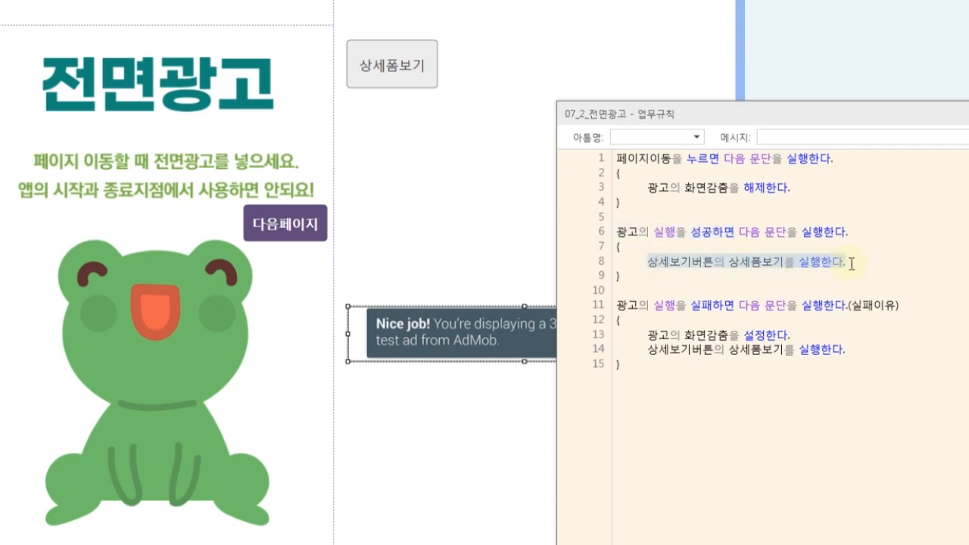
click(747, 278)
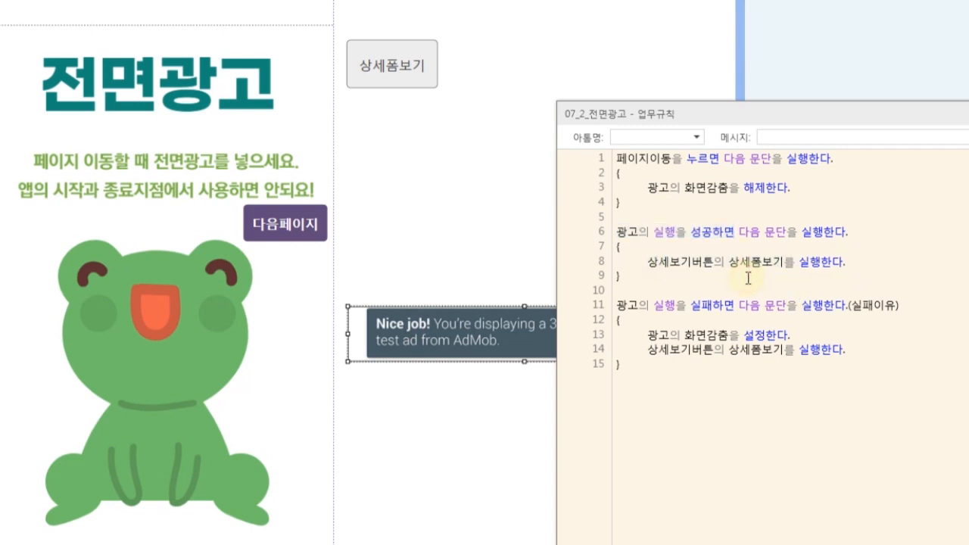
Step: Choose 광고 as the atom name in the business rules window and look up its available messages
drag(783, 115, 594, 115)
click(506, 134)
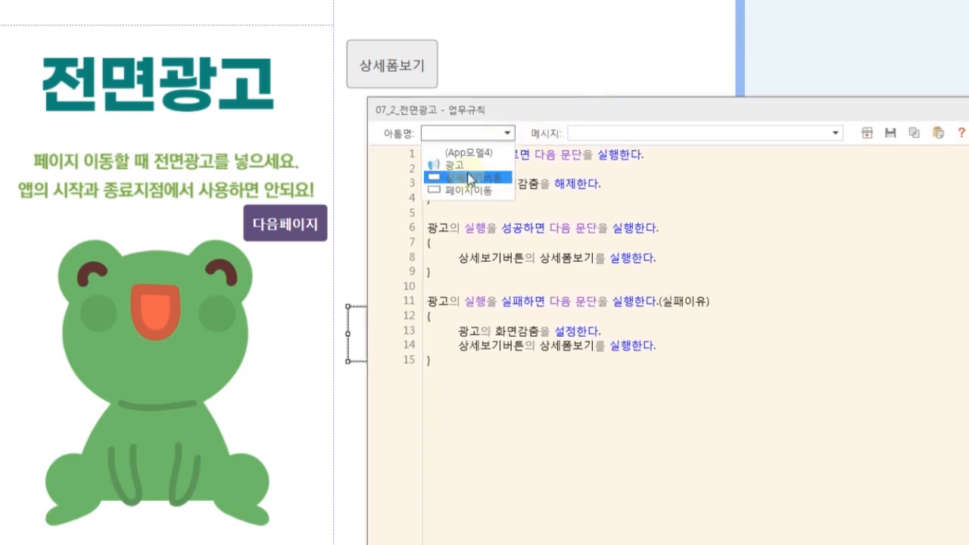
click(471, 168)
click(833, 133)
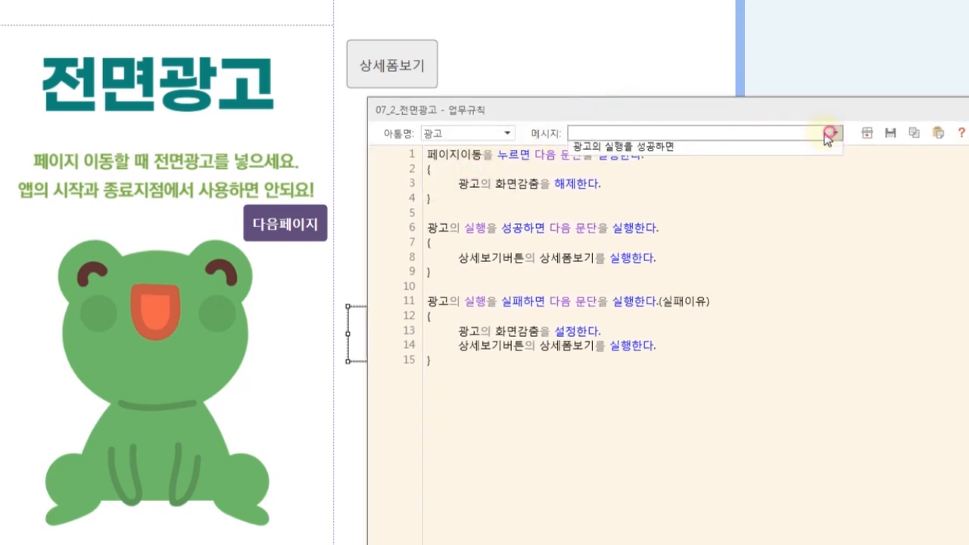
click(702, 114)
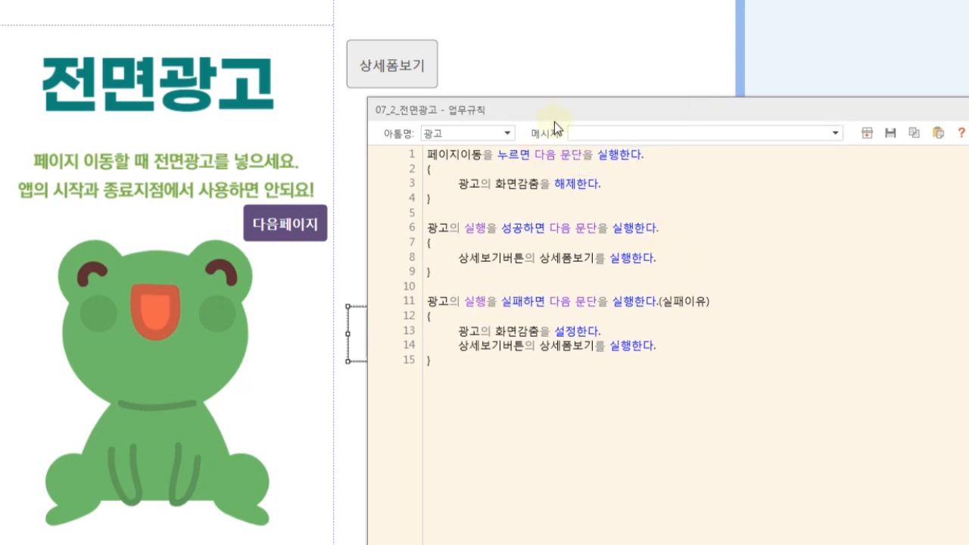
Step: Move the rules window off the ad, and compare the ad-success paragraph with the ad-failure paragraph's heading
drag(538, 113, 647, 48)
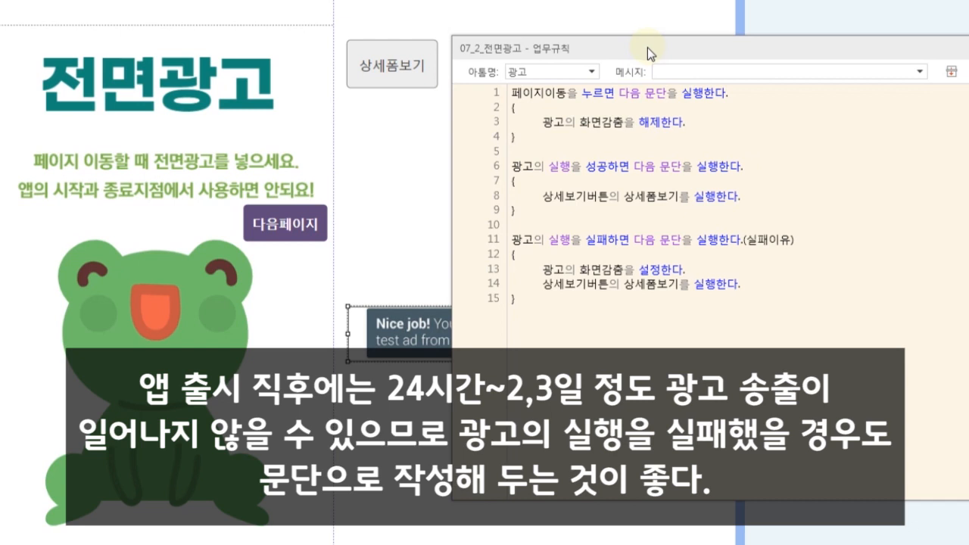
click(583, 312)
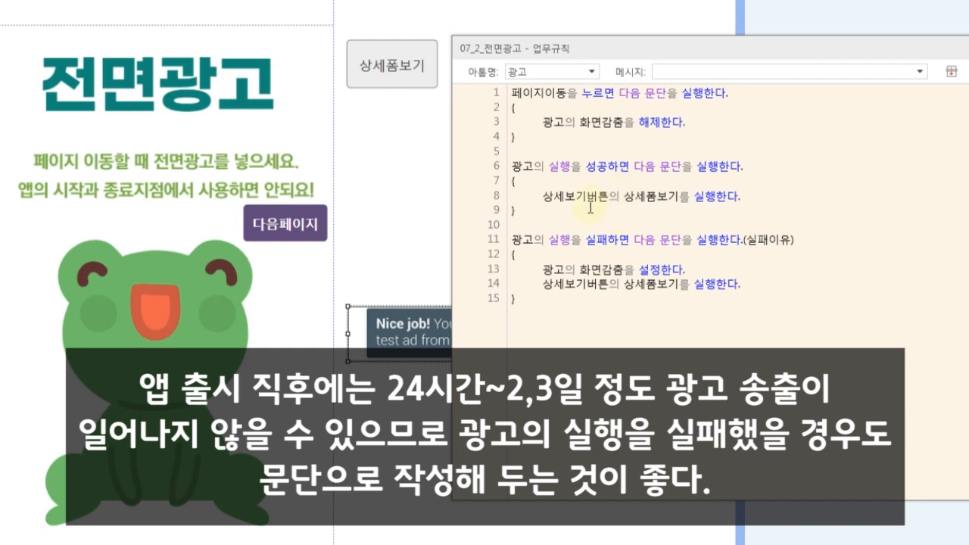
drag(592, 210, 580, 152)
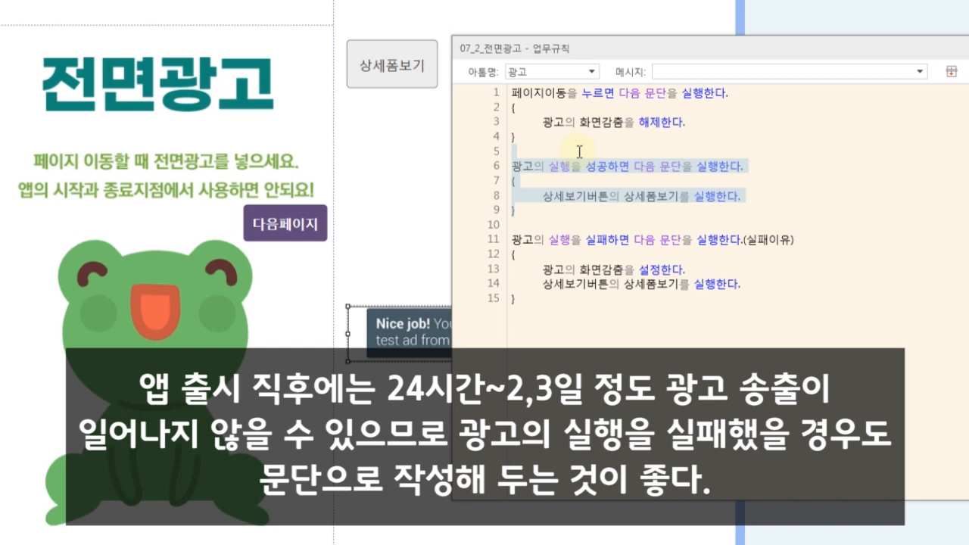
click(577, 152)
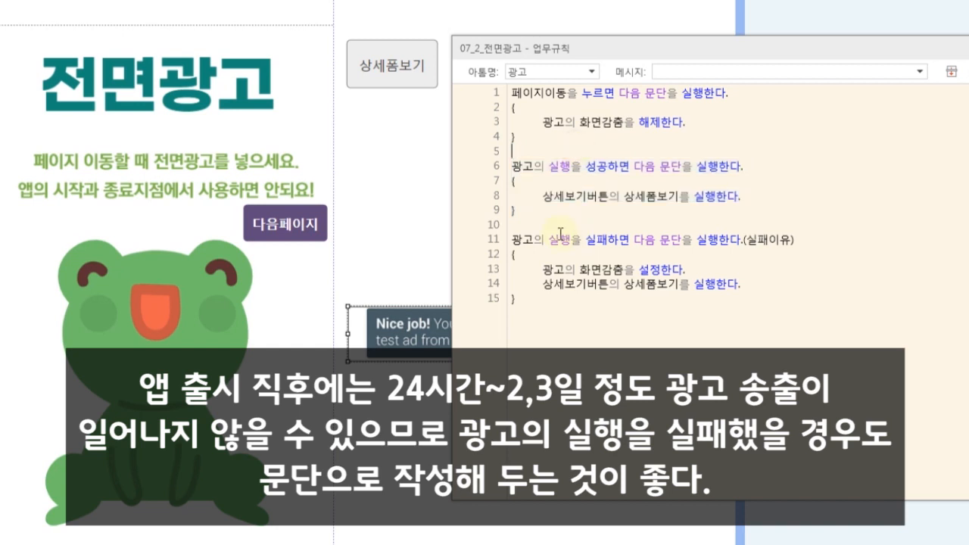
click(635, 241)
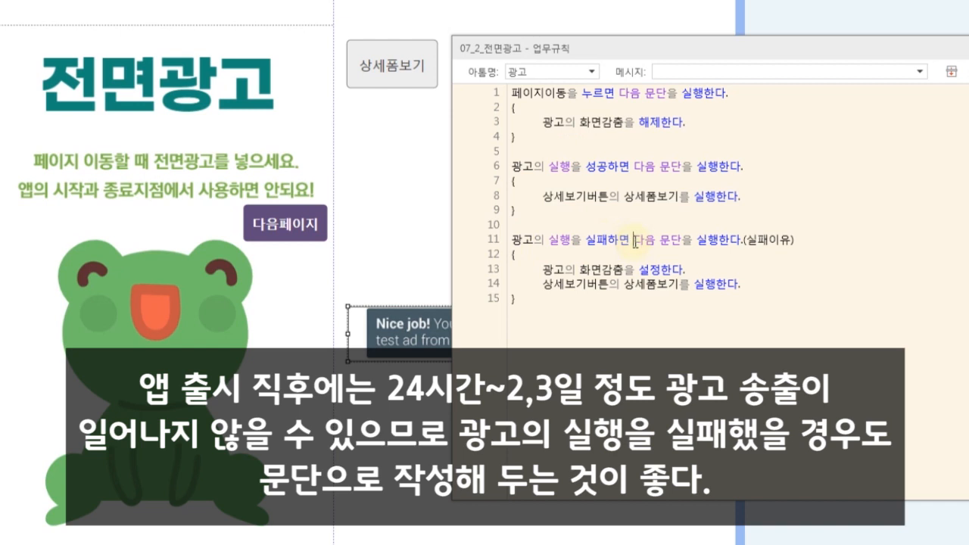
key(Home)
Step: Choose the message 광고의 실행을 실패하면 (실패이유) for the 광고 atom
click(920, 72)
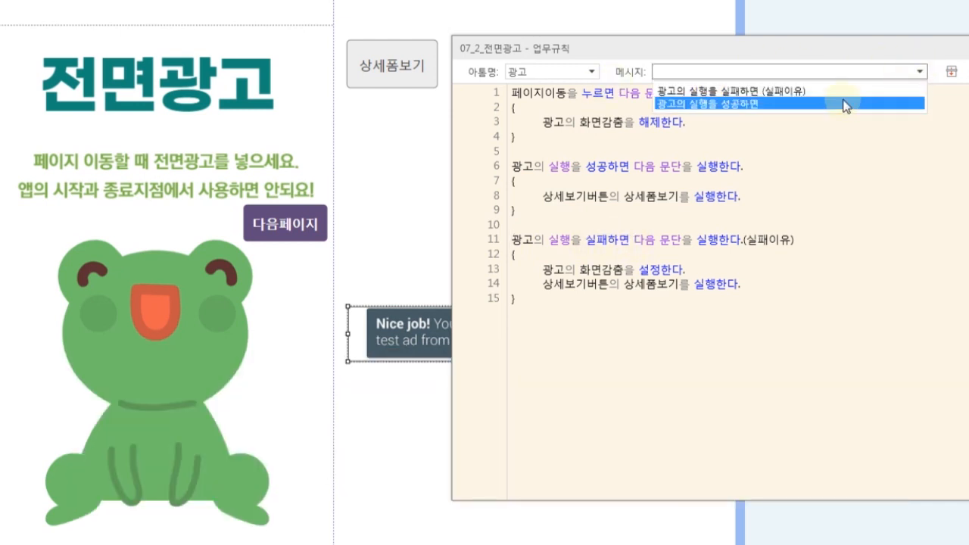
click(846, 91)
click(627, 281)
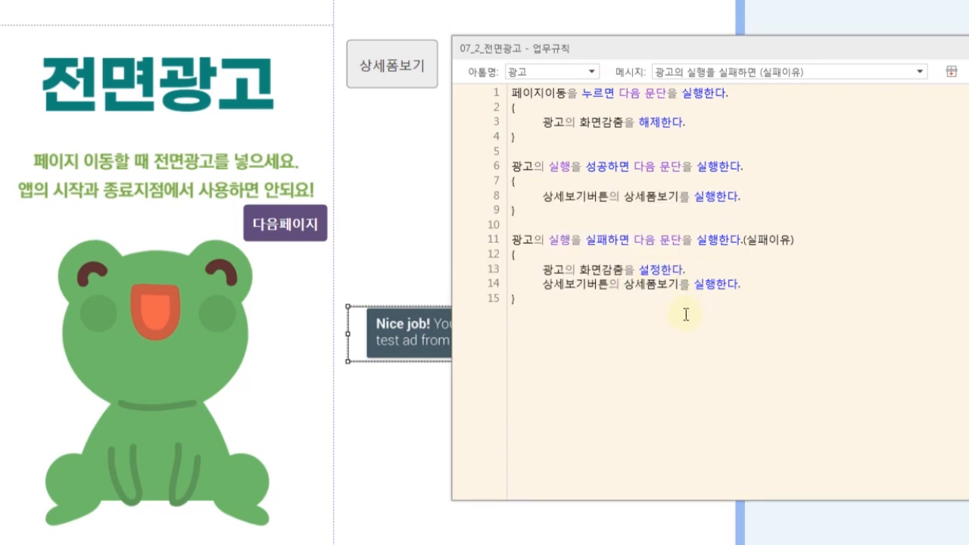
Step: Examine the ad-failure paragraph: the 상세폼보기 command, the line setting the ad's 화면감춤, and the whole block
drag(543, 285, 738, 284)
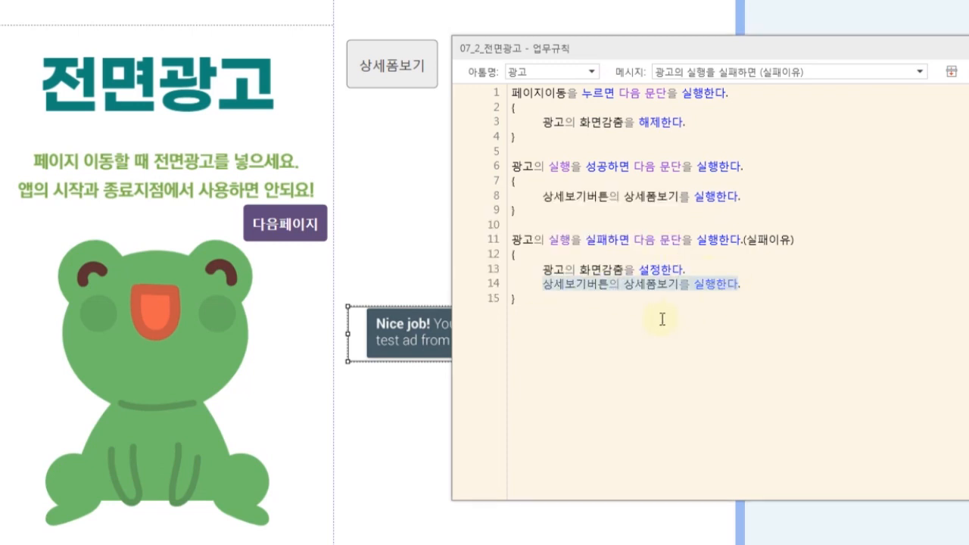
click(599, 310)
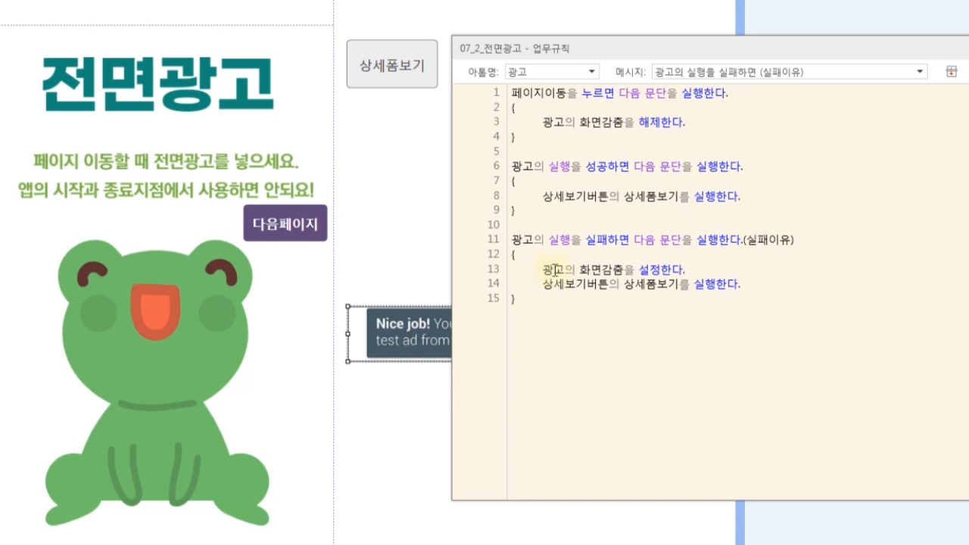
drag(544, 270, 698, 266)
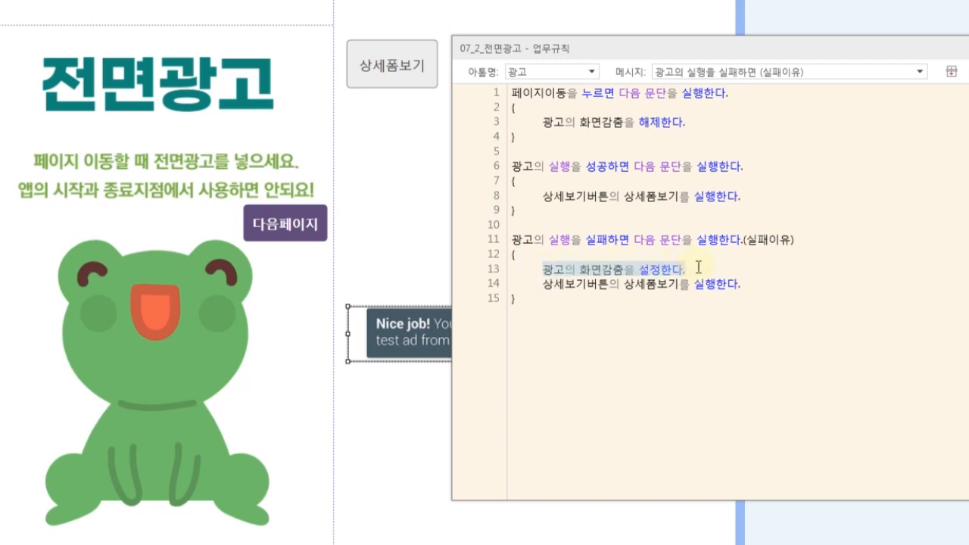
click(698, 266)
drag(556, 302, 564, 231)
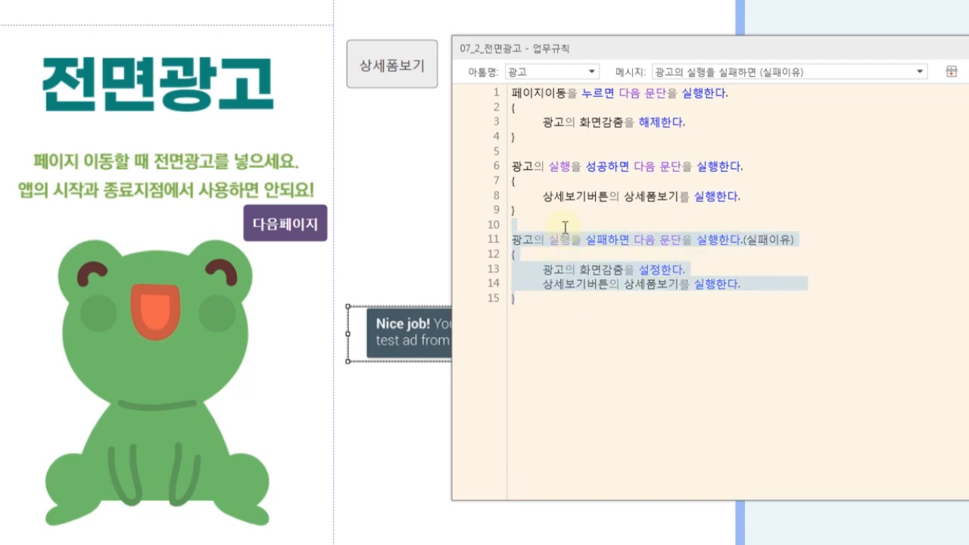
click(573, 309)
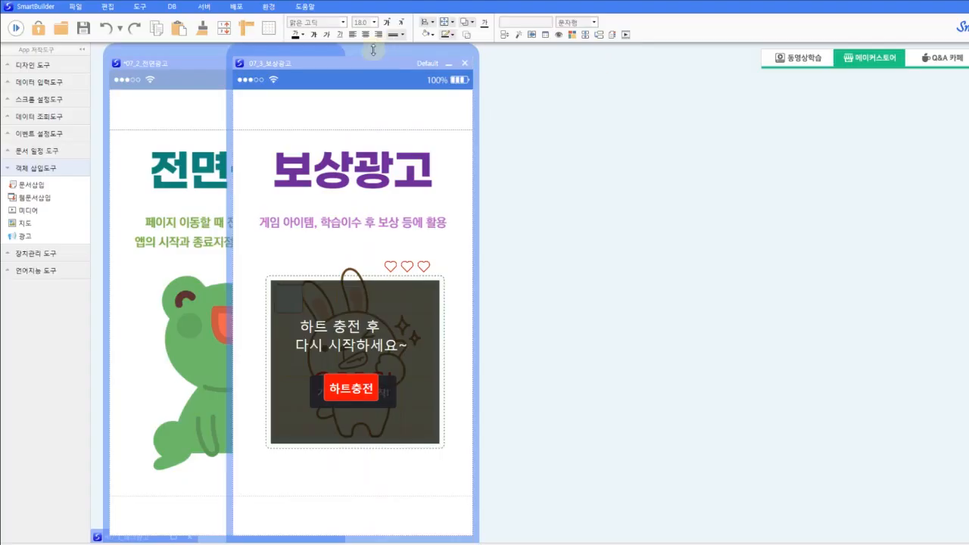
Step: Place the 07_3_보상광고 page beside the 07_2_전면광고 page
drag(366, 63, 509, 63)
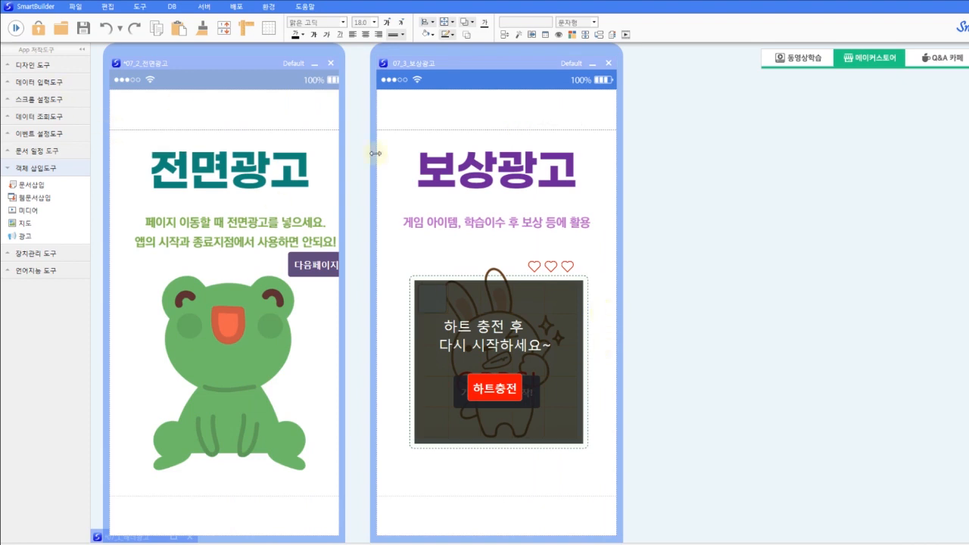
Step: Widen the 07_3_보상광고 page to expose the ad beside the phone screen, and place and delete a trial ad atom above it
drag(621, 303, 881, 314)
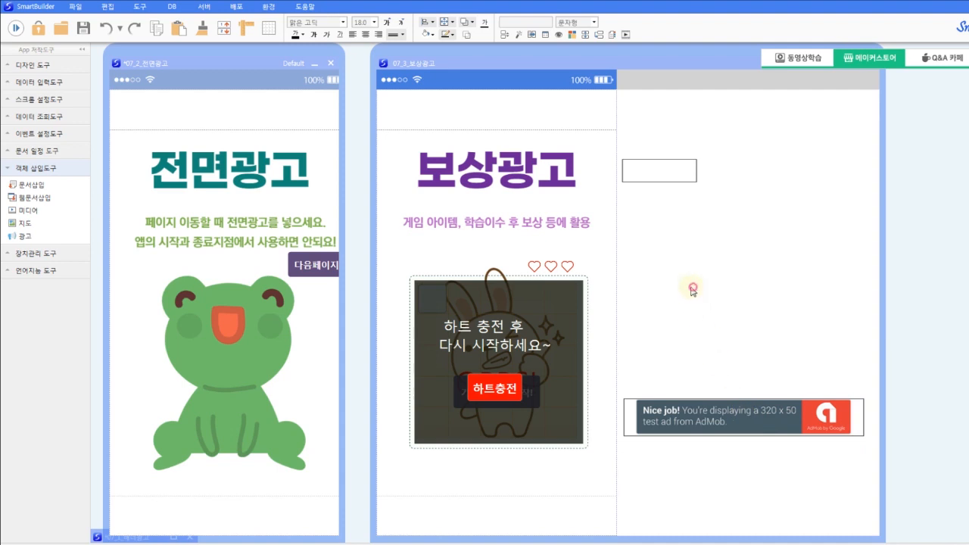
click(11, 234)
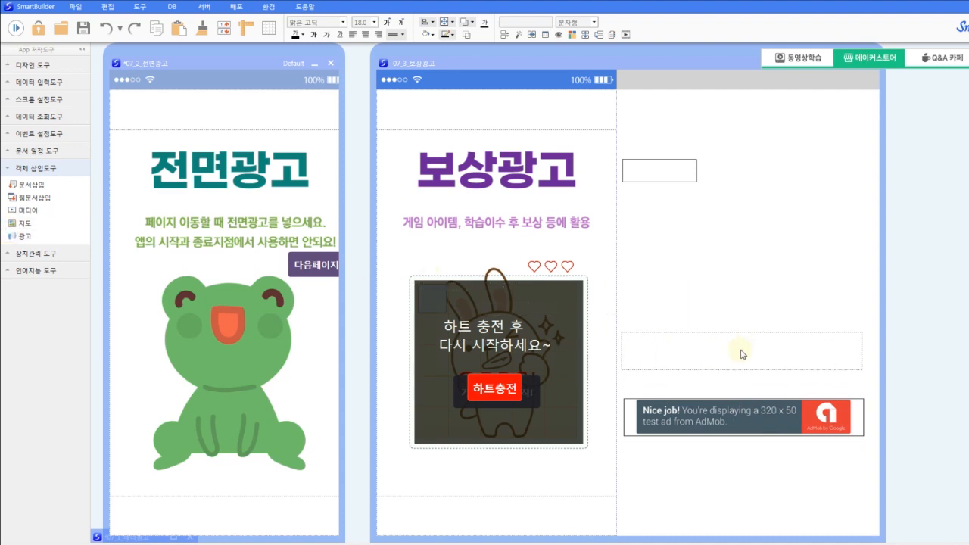
click(741, 354)
key(Delete)
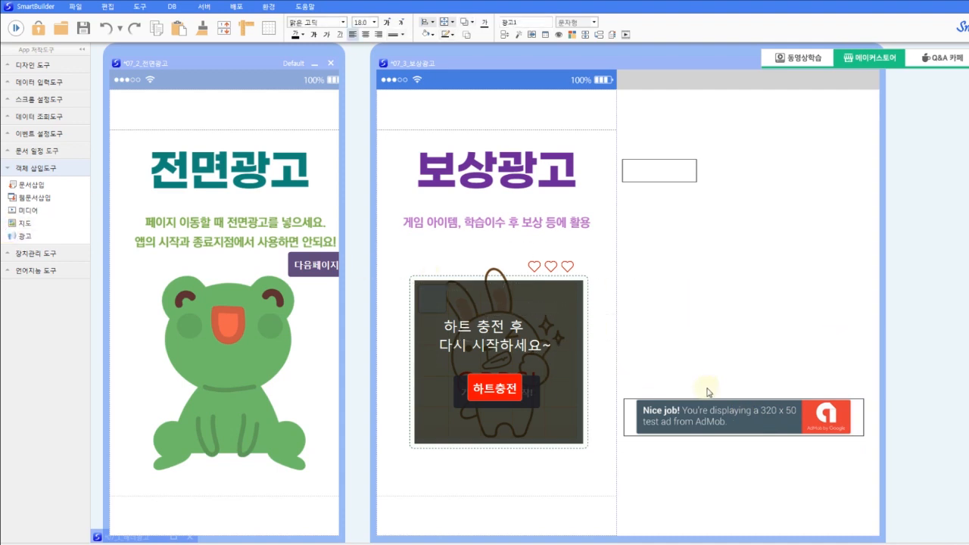
Step: Review the existing ad's style properties: the AdMob type, the 보상형 format and the Android and iOS ad IDs
right_click(672, 410)
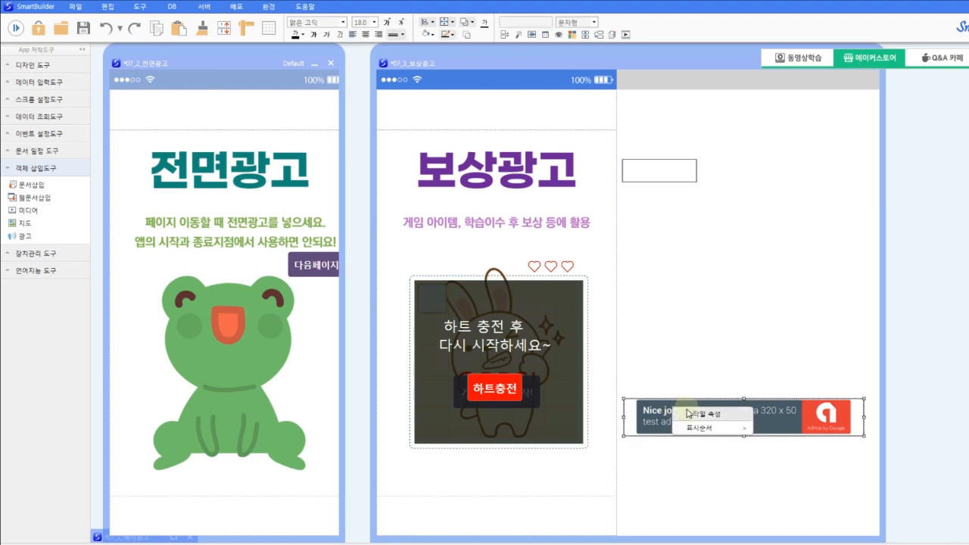
click(690, 415)
drag(832, 267, 750, 229)
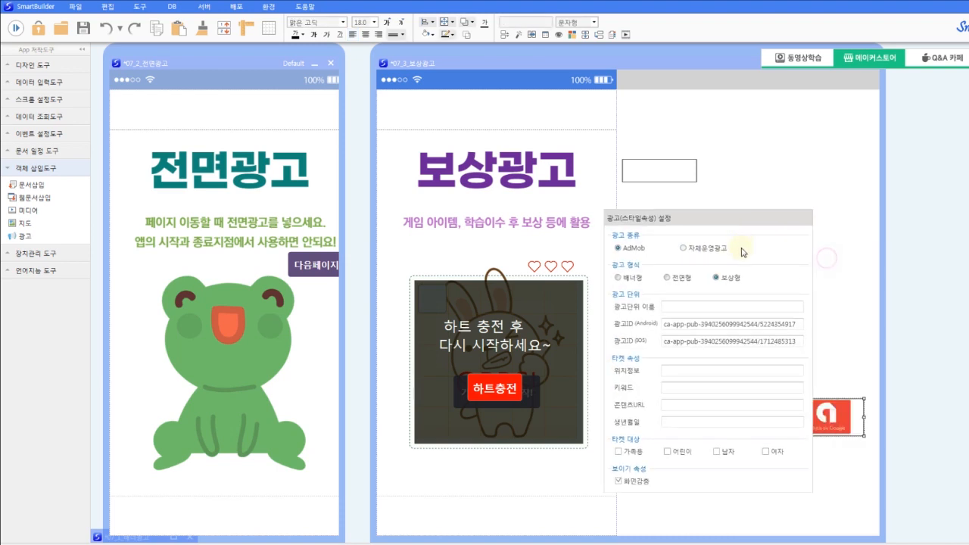
click(680, 340)
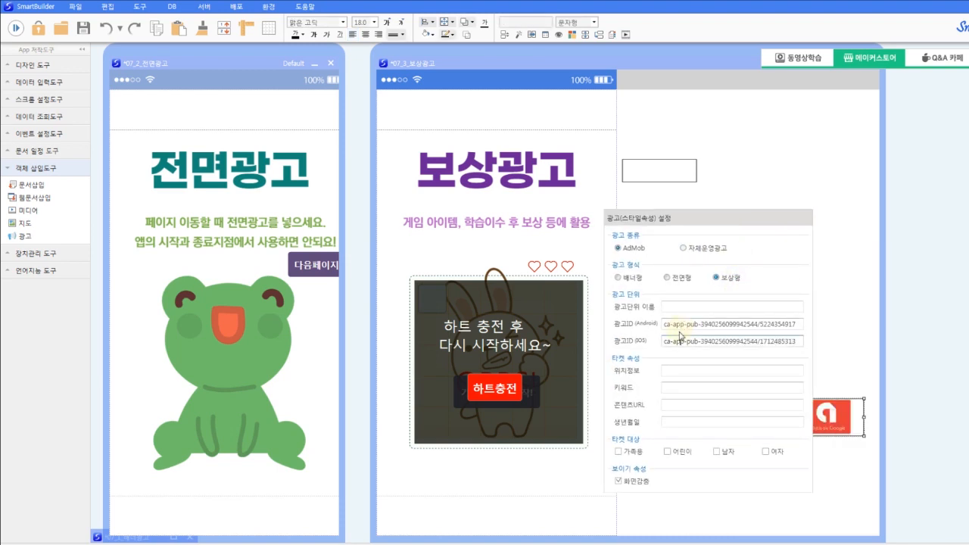
click(869, 251)
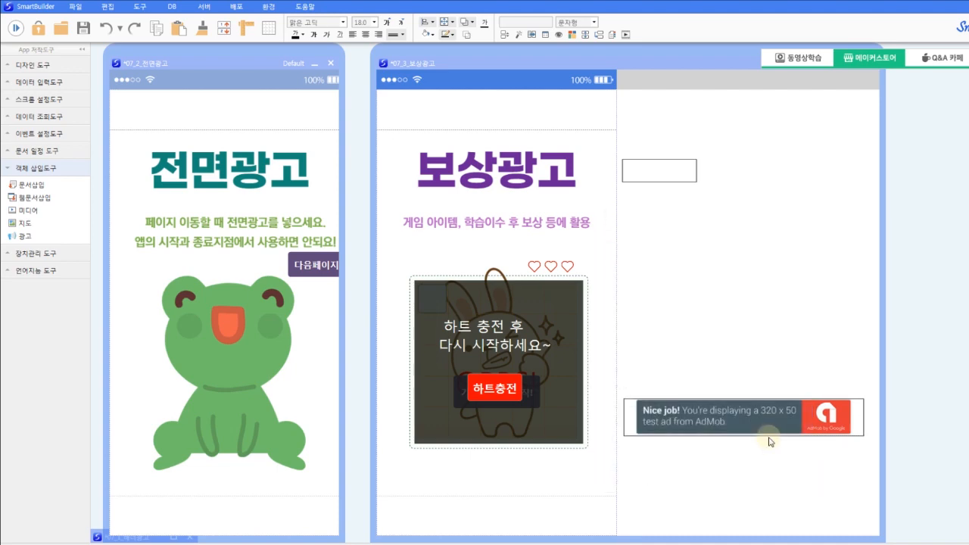
Step: Check the atom name of the rewarded ad and look at the 하트충전 button on the page
click(776, 433)
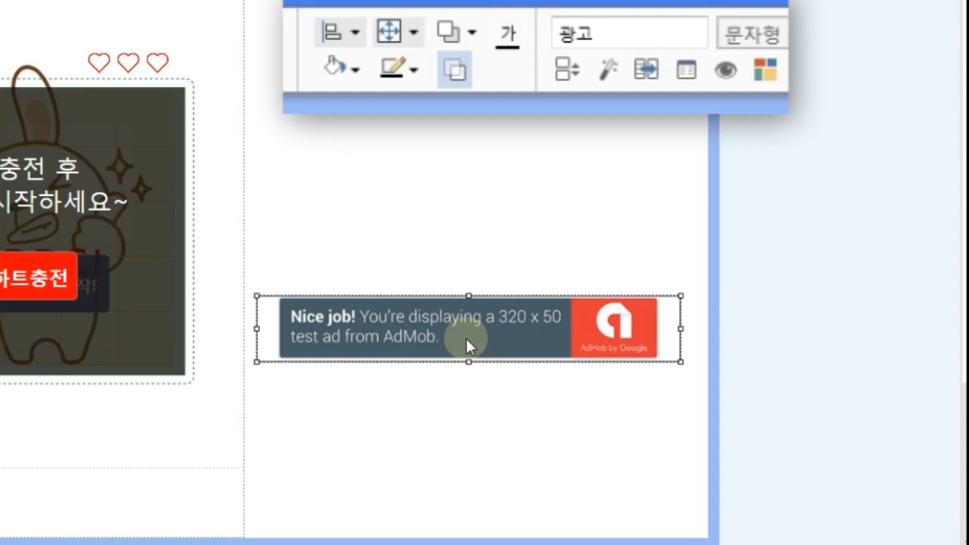
right_click(757, 430)
click(496, 354)
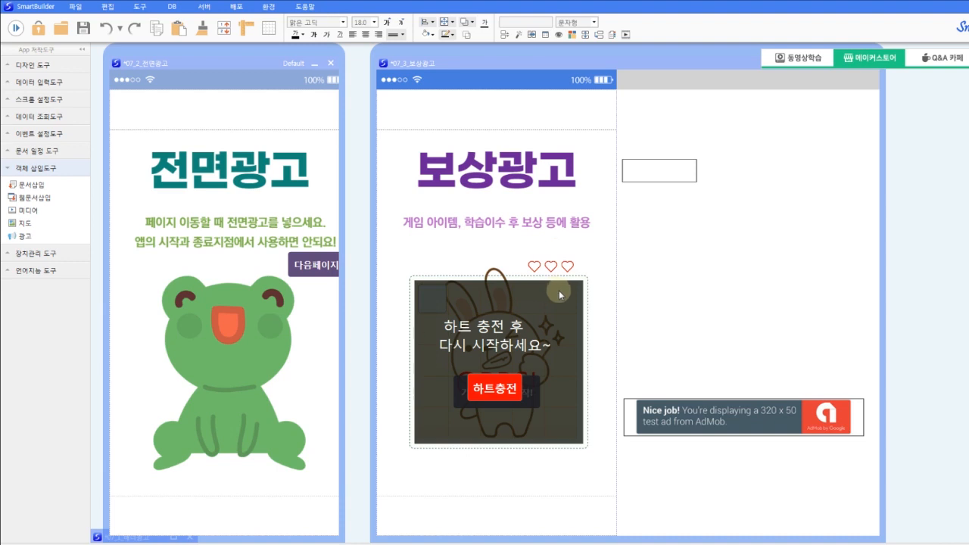
click(511, 391)
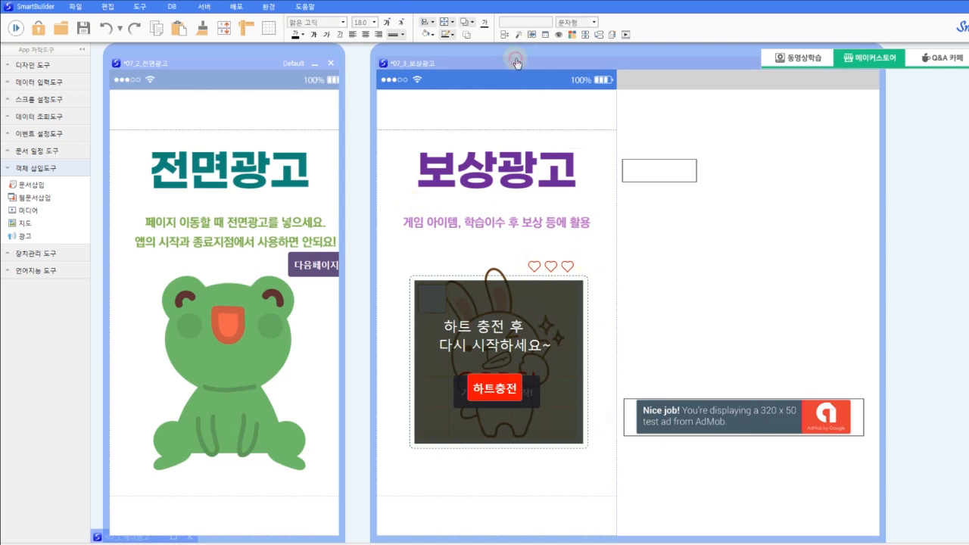
Step: Run the 보상광고 page and play the first memory game round, picking the five tiles that were shown in red
click(16, 28)
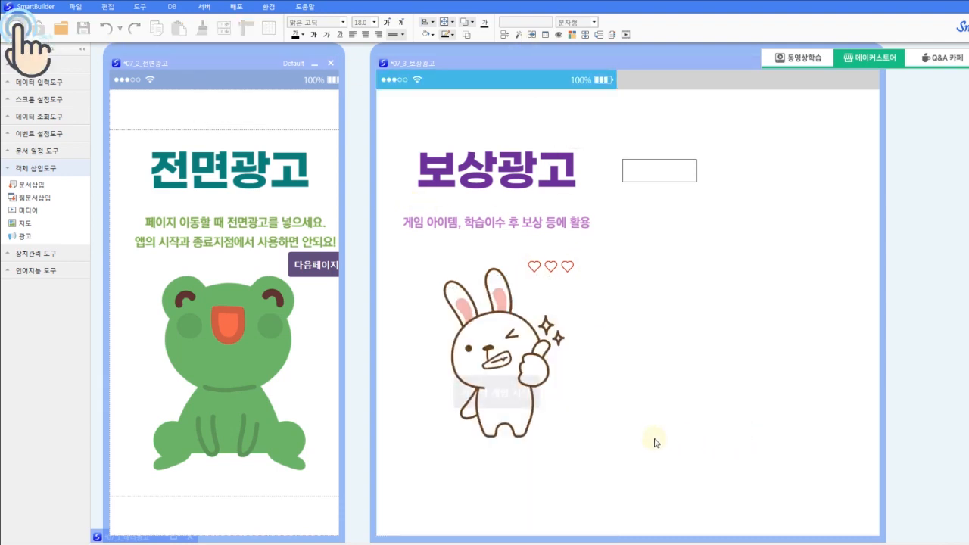
click(498, 396)
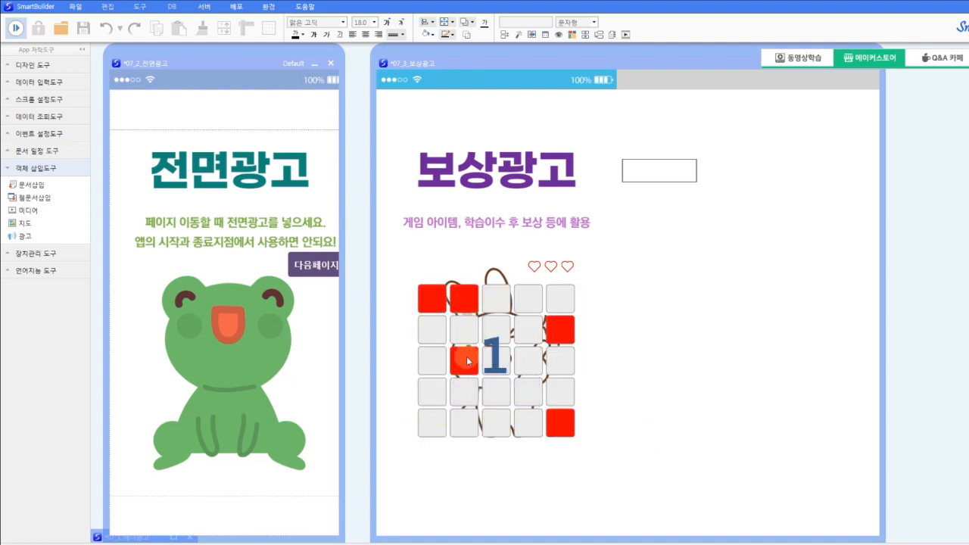
click(432, 300)
click(464, 299)
click(464, 361)
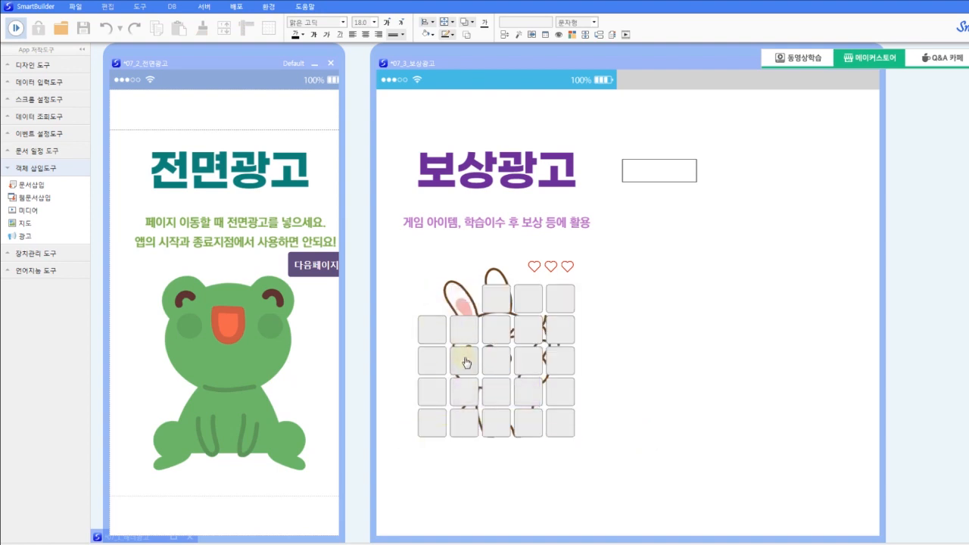
click(560, 331)
click(561, 421)
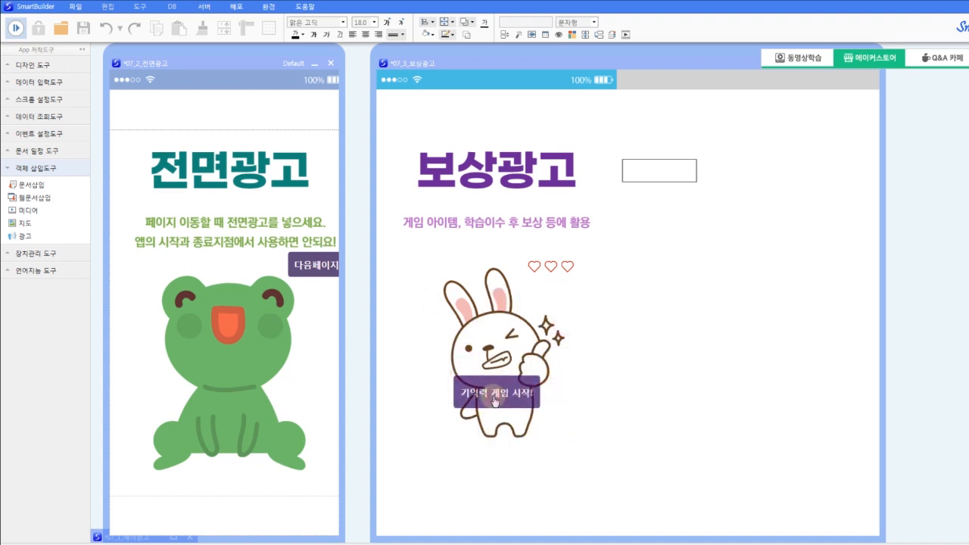
Step: Play another round with wrong tiles until the hearts run out, test the 하트충전 button, and end the run
click(486, 403)
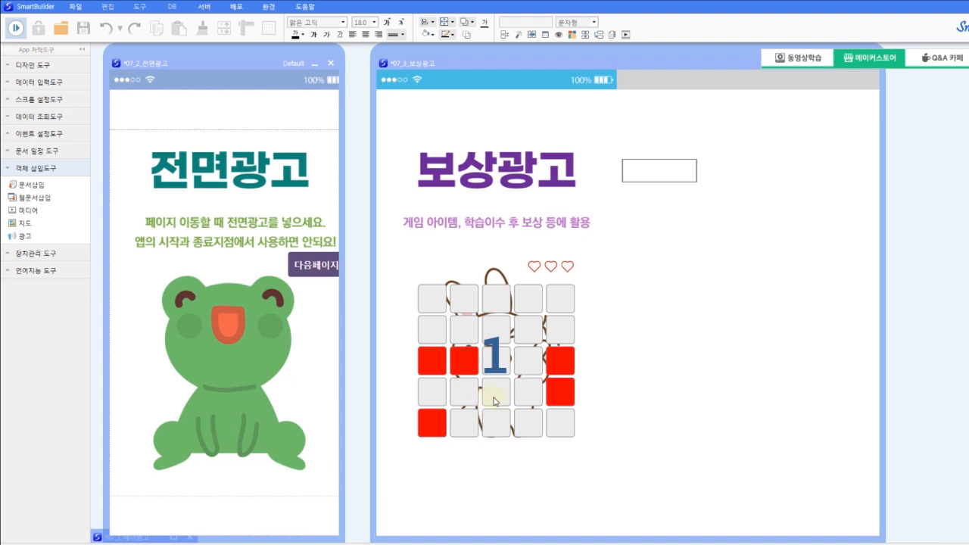
click(493, 360)
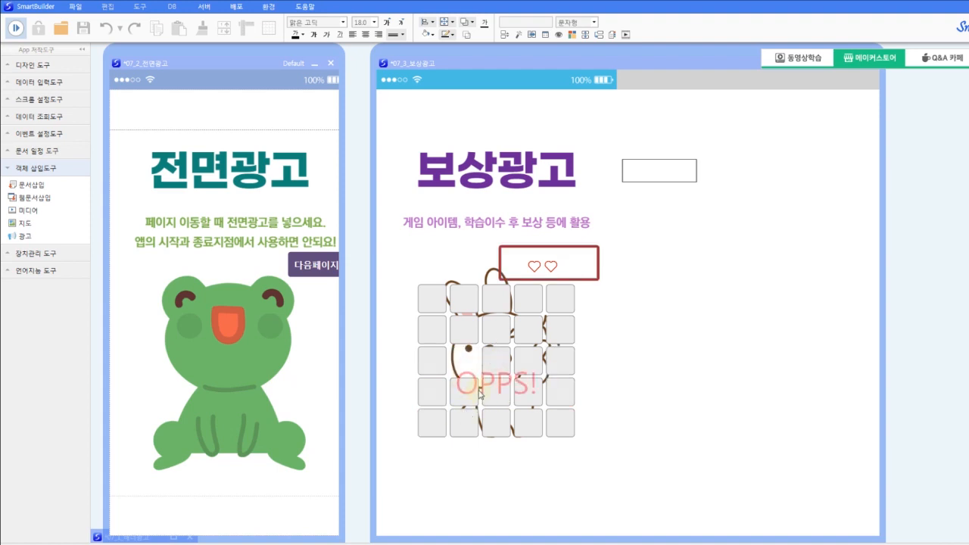
click(498, 335)
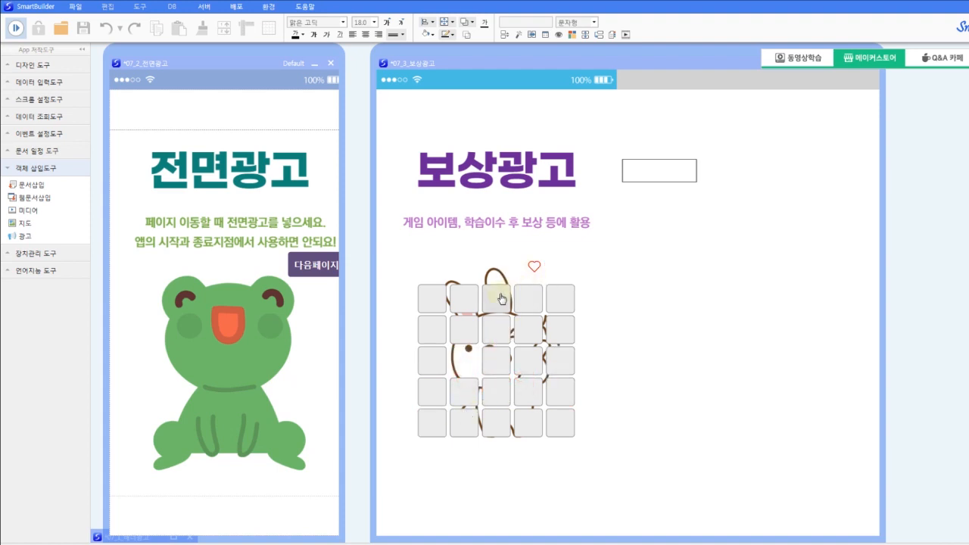
click(501, 300)
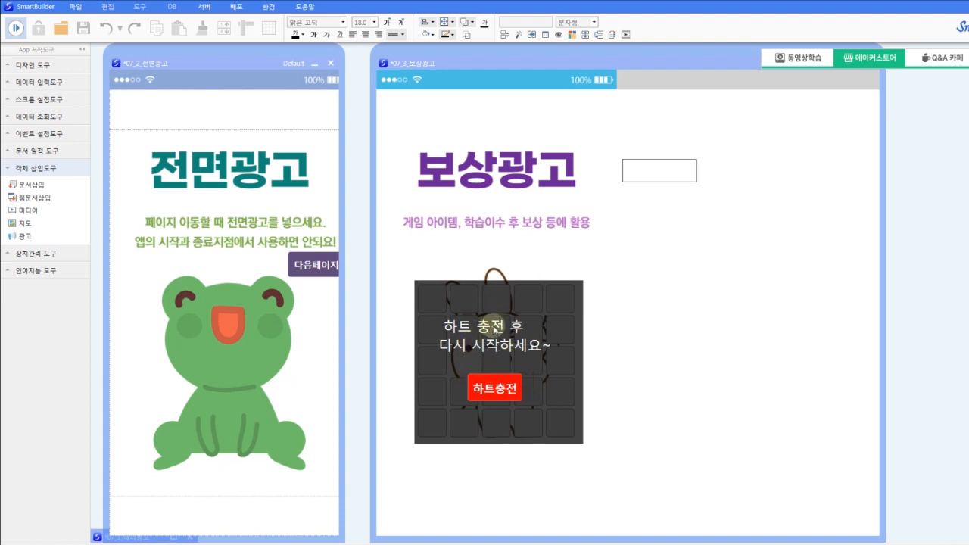
click(489, 390)
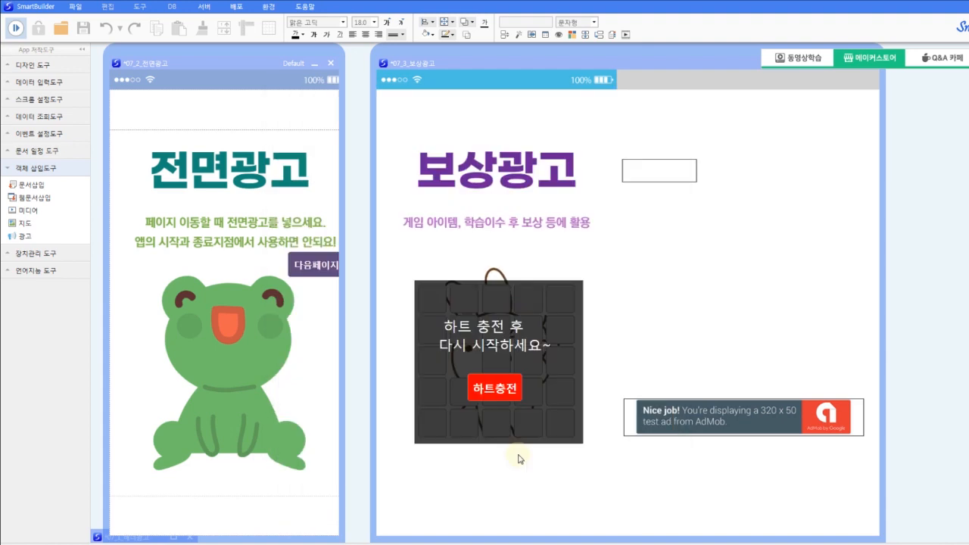
click(18, 29)
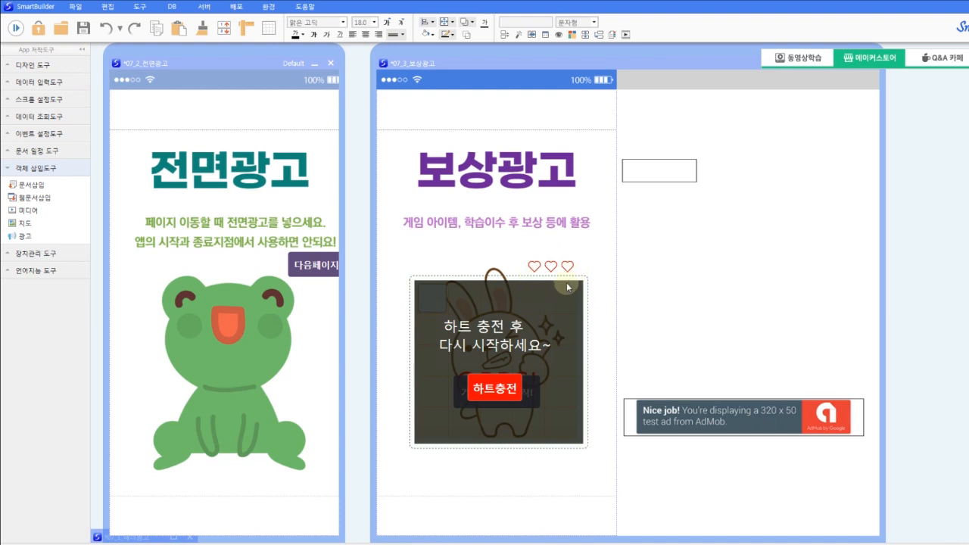
Step: Open the 07_3_보상광고 page's business rules and examine the 하트충전버튼, ad-success and ad-failure paragraphs
right_click(679, 245)
click(705, 311)
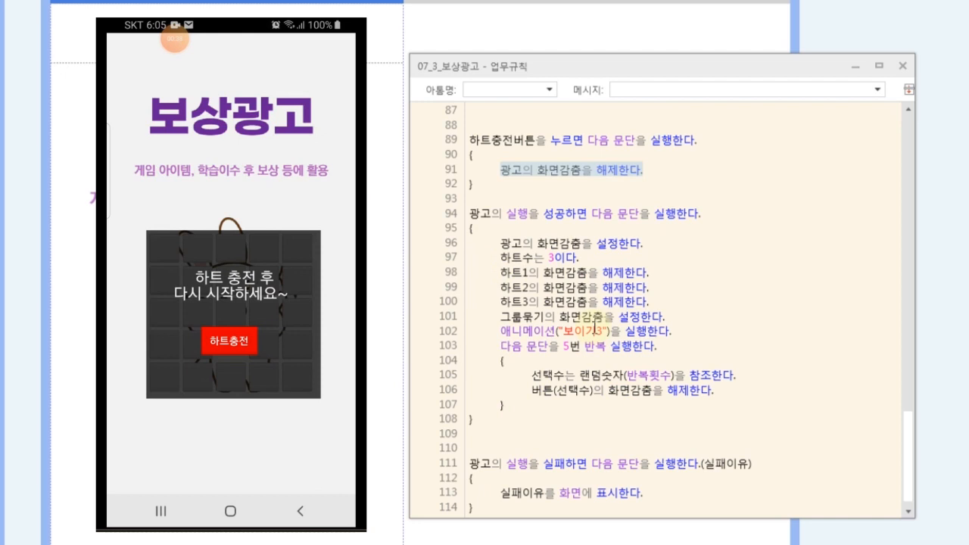
click(657, 168)
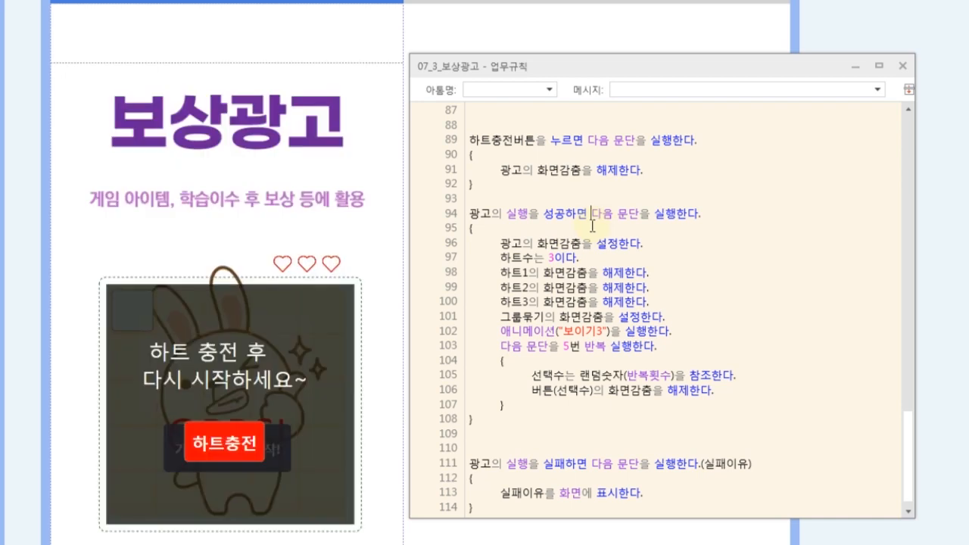
click(667, 493)
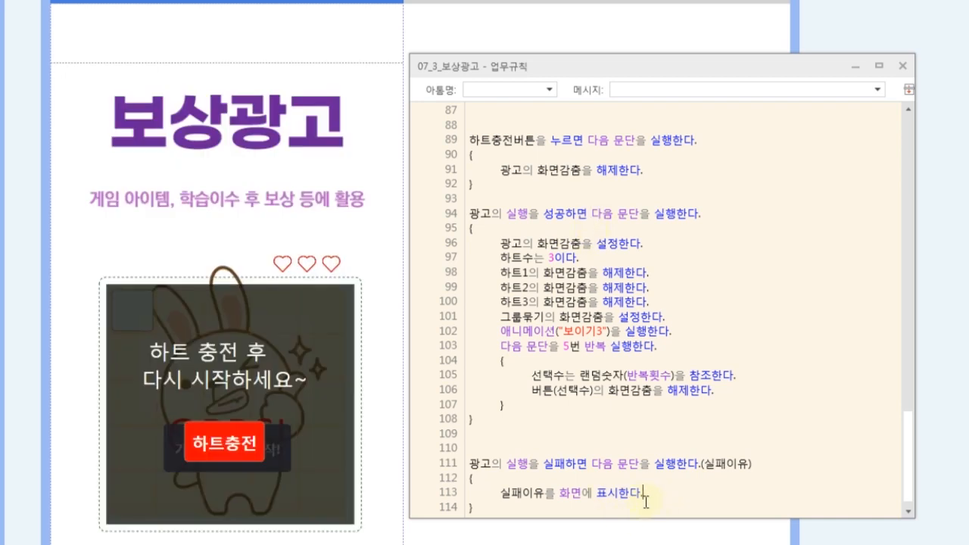
drag(504, 490, 649, 491)
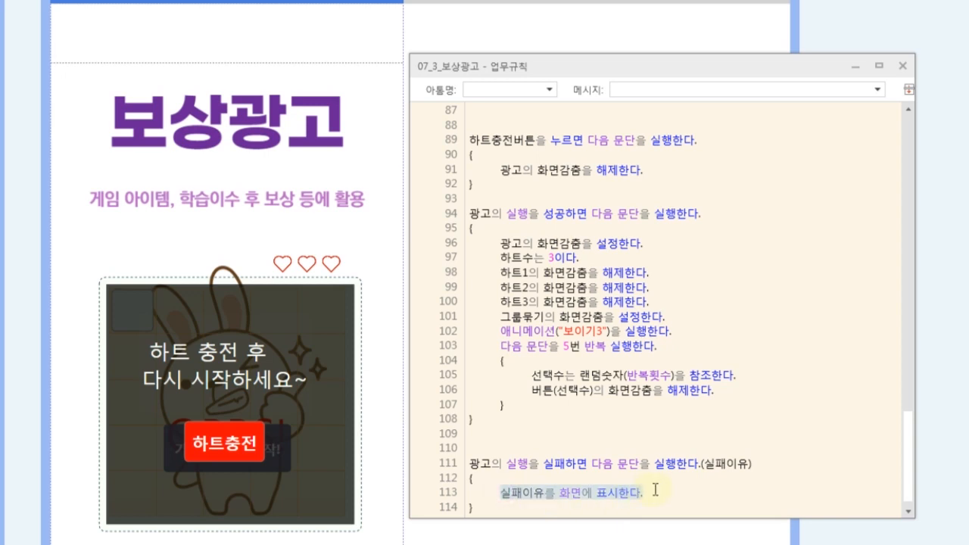
click(676, 500)
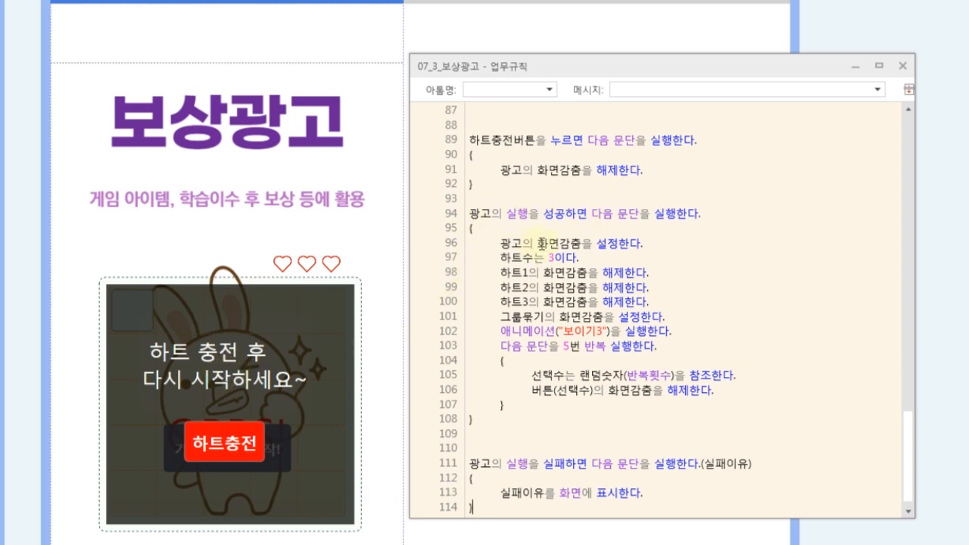
drag(500, 257, 659, 305)
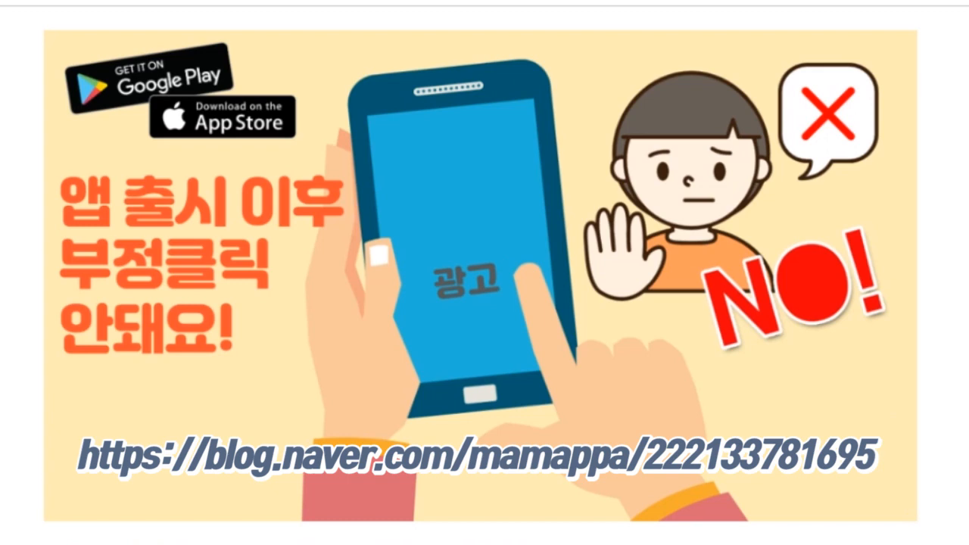
Step: Read the blog article on AdMob ads after app release, down to the AdMob home dashboard with its revenue and performance cards
scroll(485, 273, down, 4)
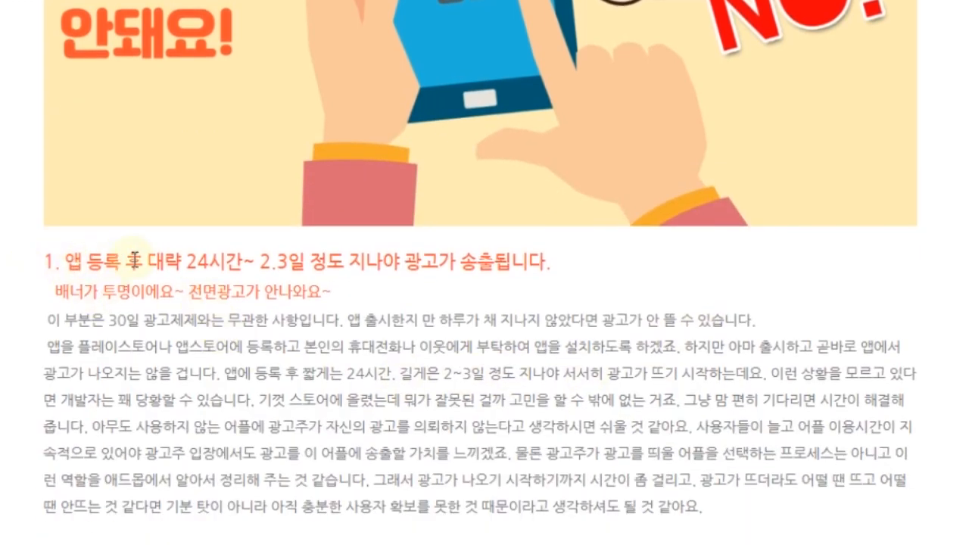
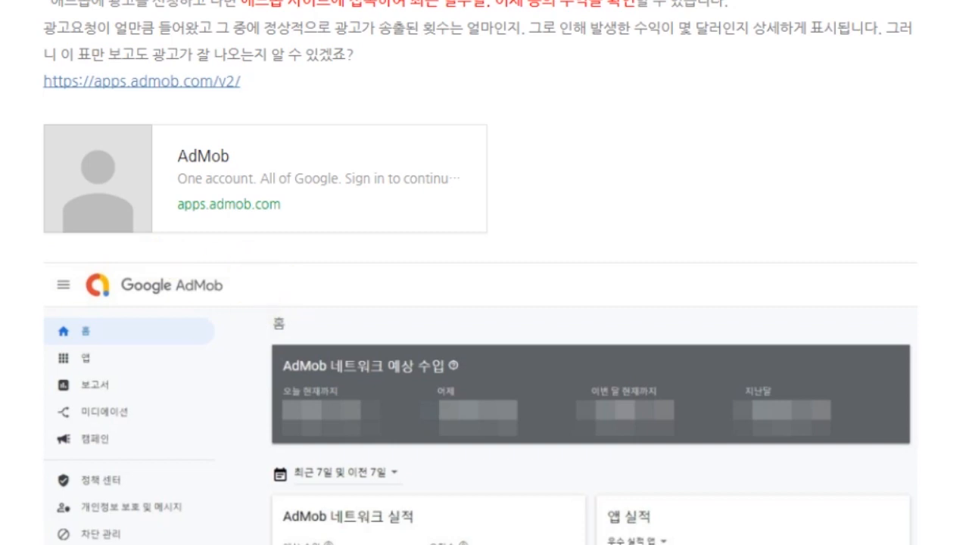
scroll(44, 401, down, 1)
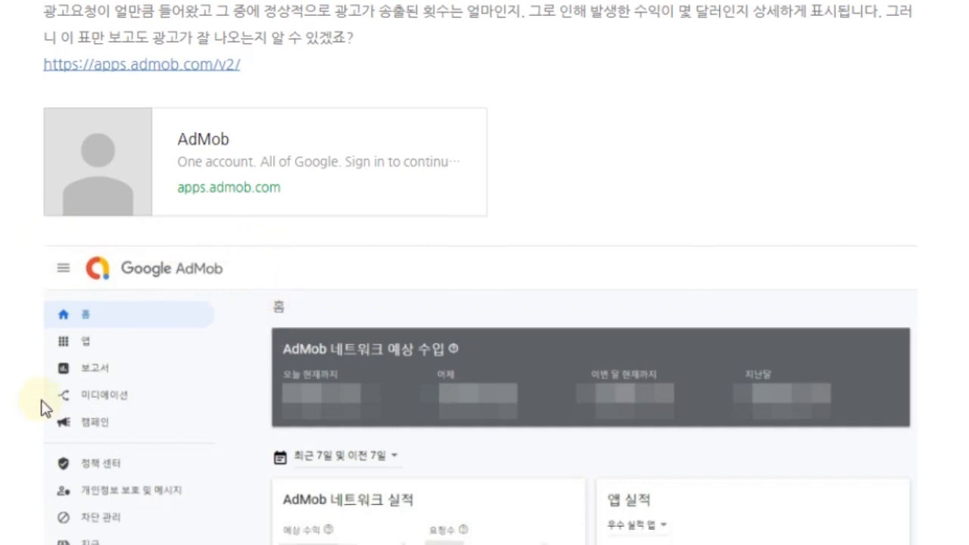
scroll(45, 403, down, 1)
scroll(47, 405, down, 1)
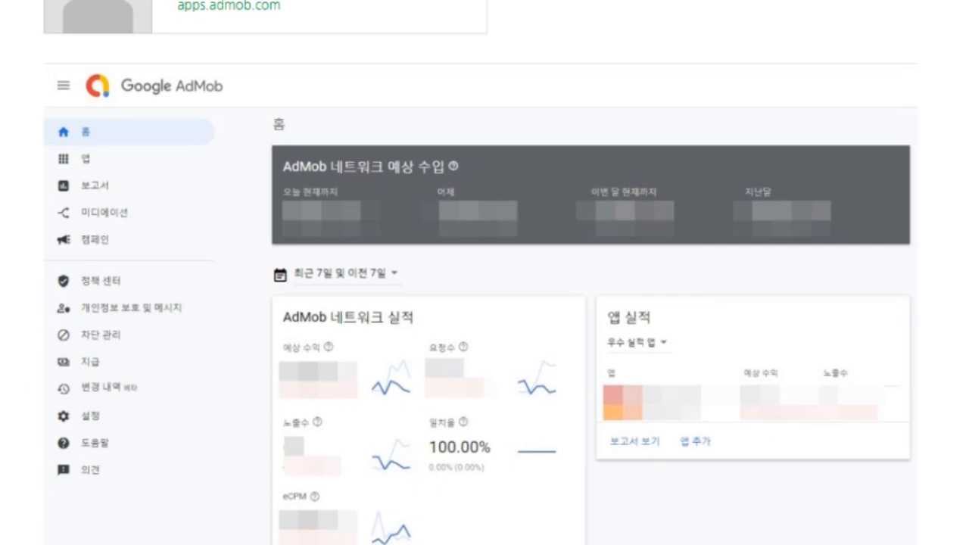
scroll(480, 303, down, 3)
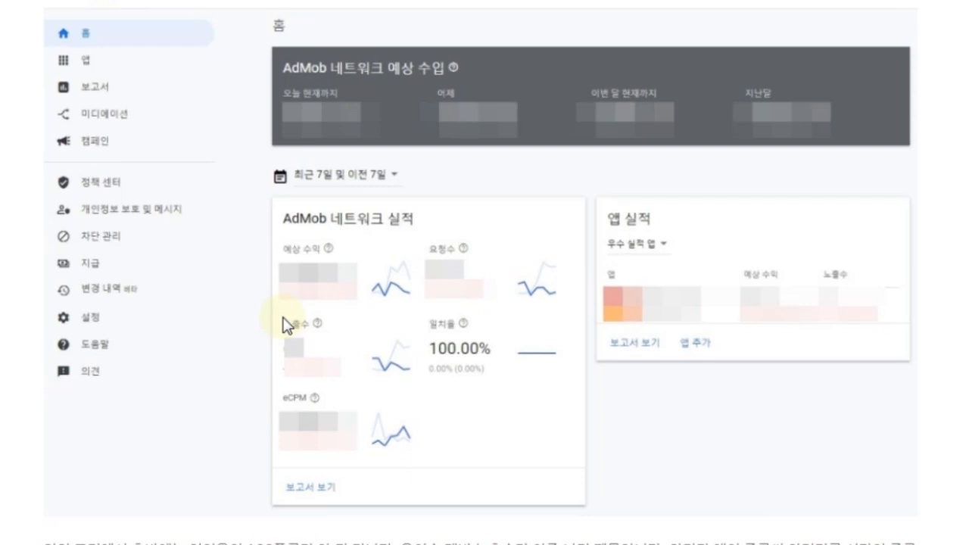
Step: Read the article's sections on installing a test version and on the AdMob test IDs for 배너형, 전면형 and 보상형 ads
scroll(284, 325, down, 7)
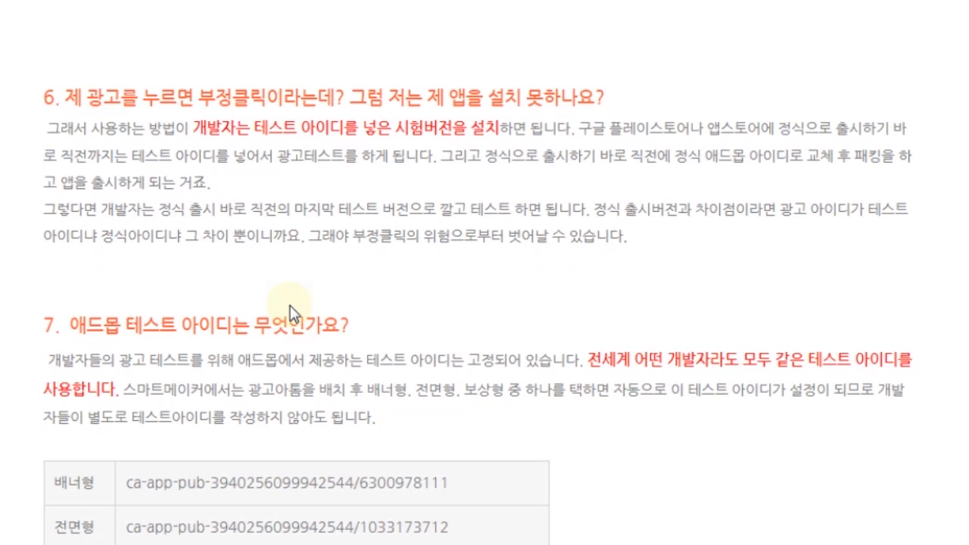
scroll(290, 314, down, 3)
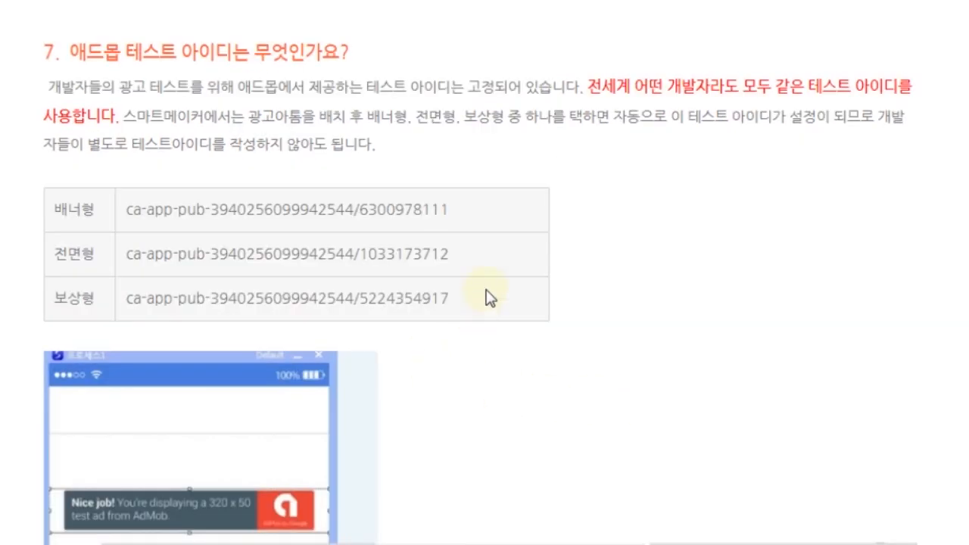
click(526, 270)
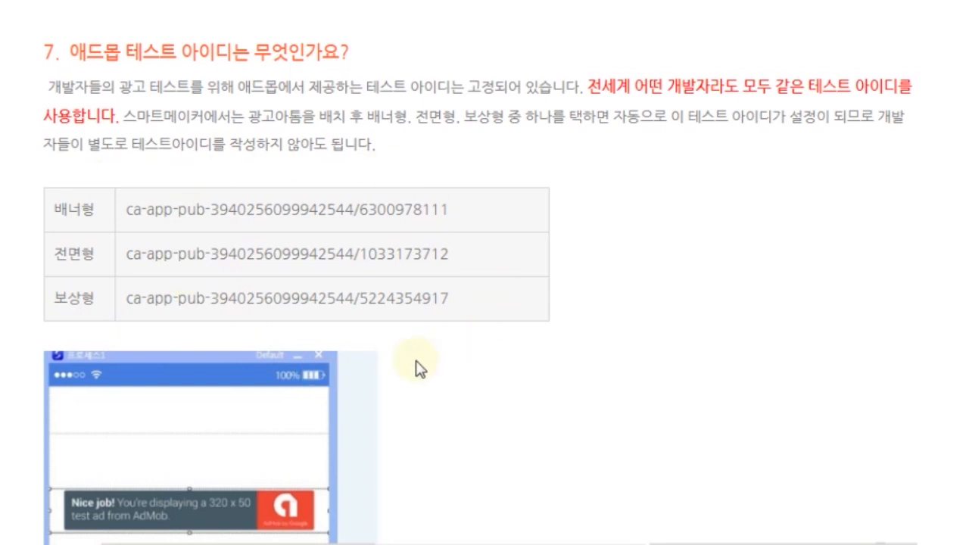
scroll(488, 314, down, 4)
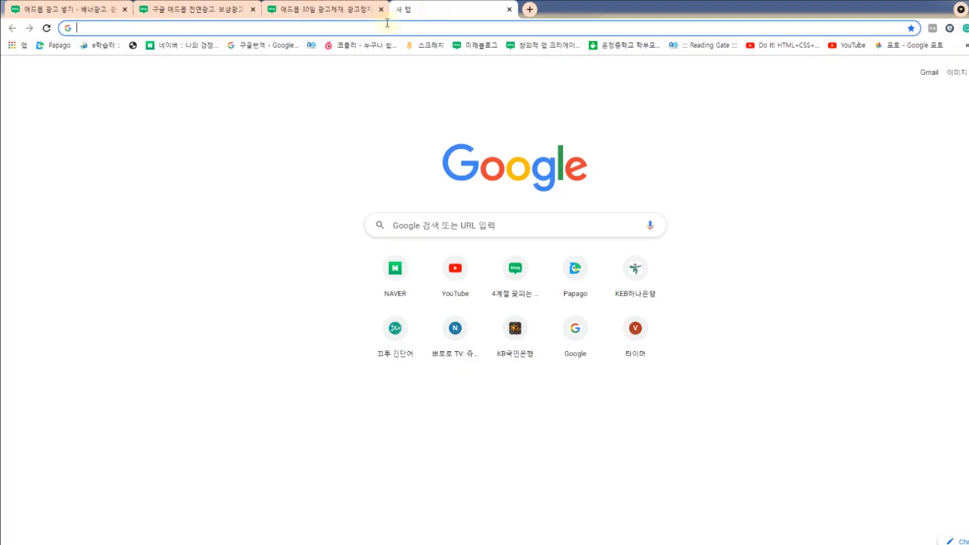
Step: Open the AdMob console at apps.admob.com in the new browser tab
click(369, 30)
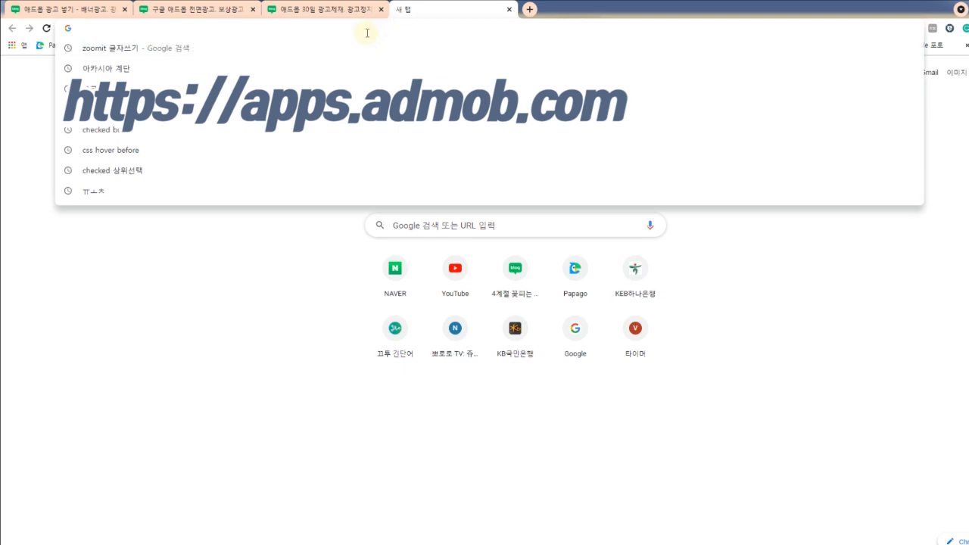
text(apps.admob.com)
key(Return)
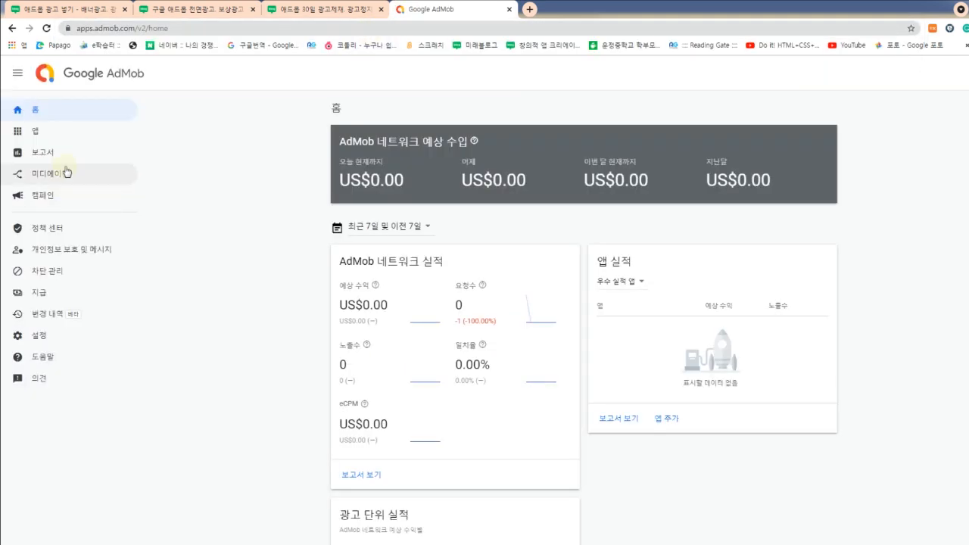
Step: Walk through adding an Android app that is not listed in a supported store, and leave the setup without creating it
mouse_move(35, 130)
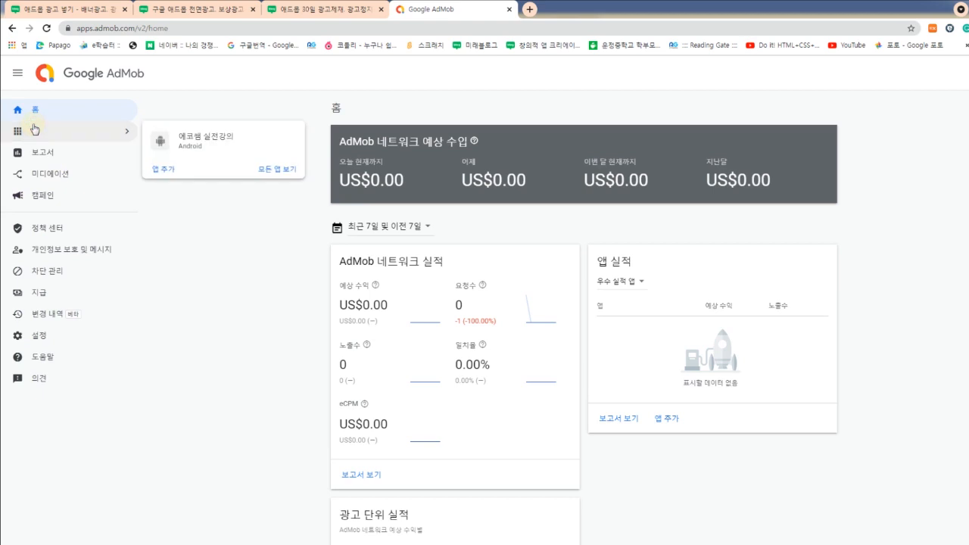
click(165, 170)
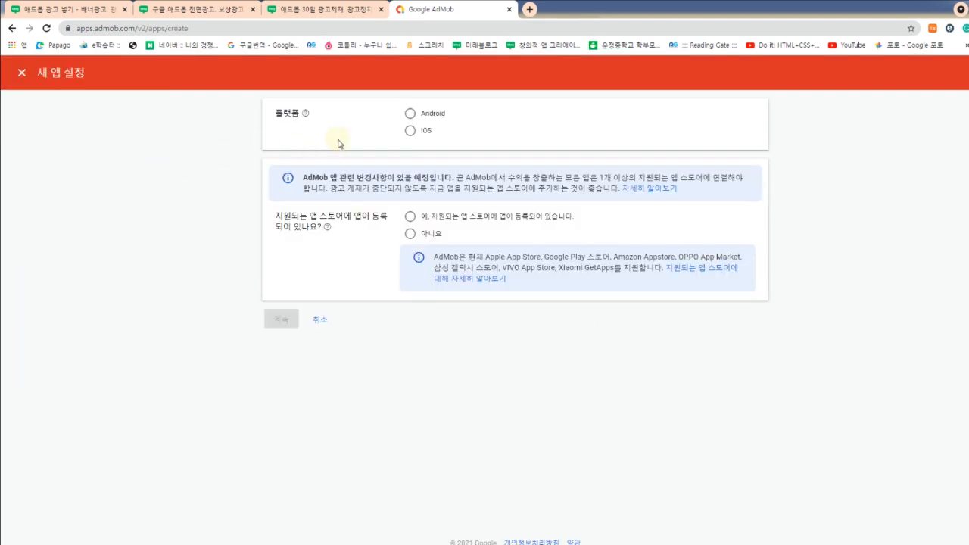
click(411, 114)
click(411, 234)
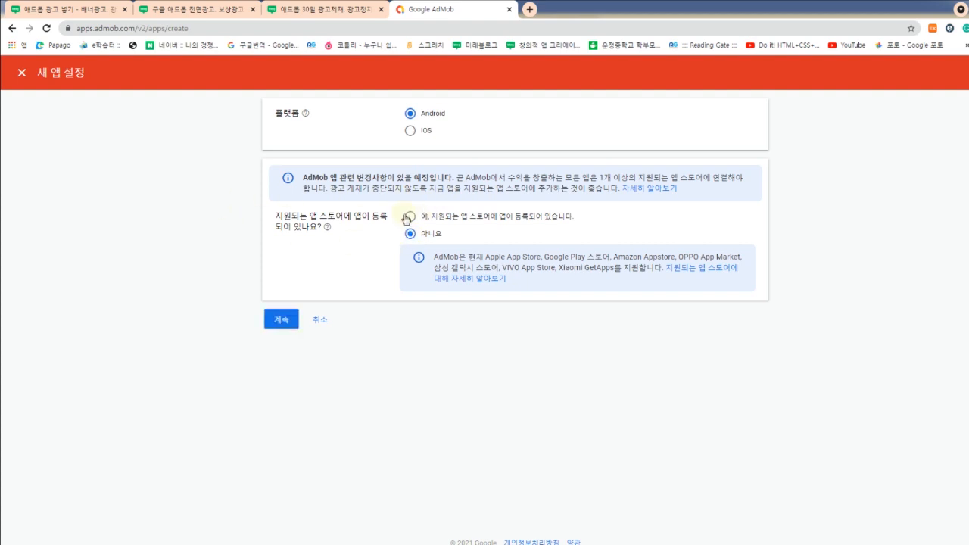
click(409, 216)
click(411, 234)
click(281, 319)
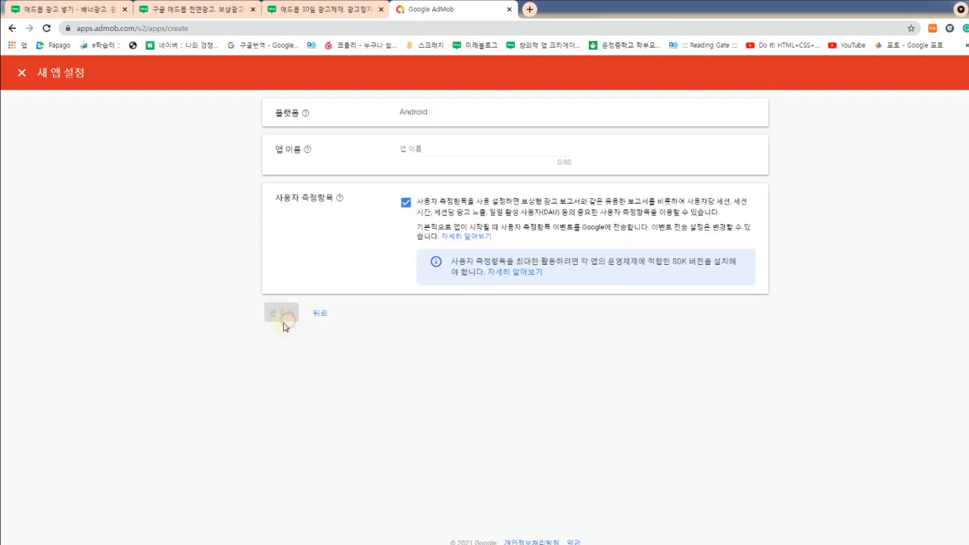
click(433, 148)
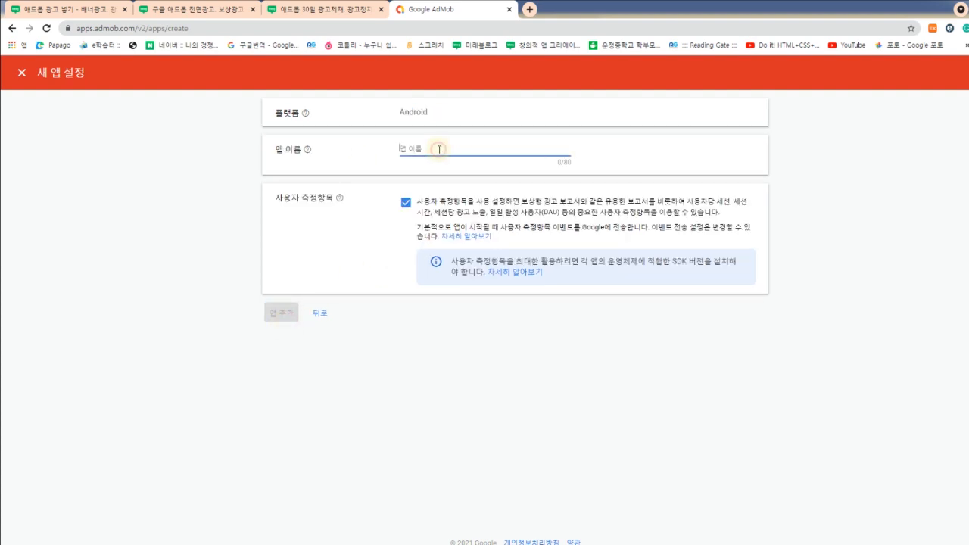
click(316, 315)
click(315, 318)
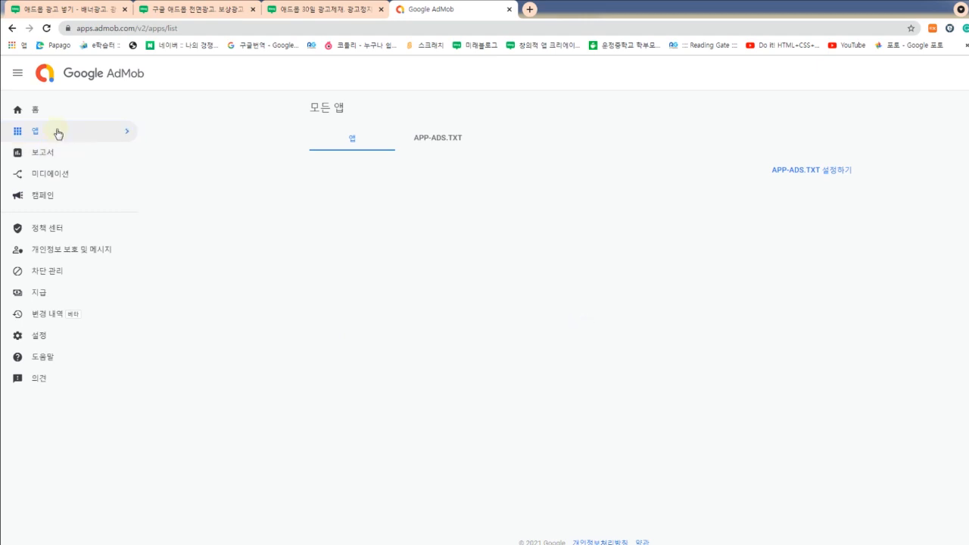
Step: Open the ad units list of the existing 에코쌤 실전강의 Android app
mouse_move(61, 132)
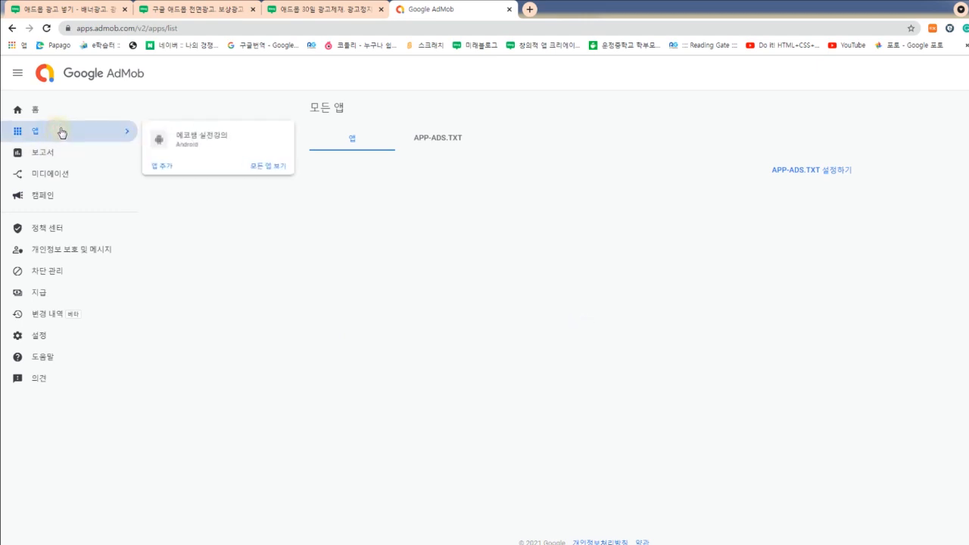
click(198, 154)
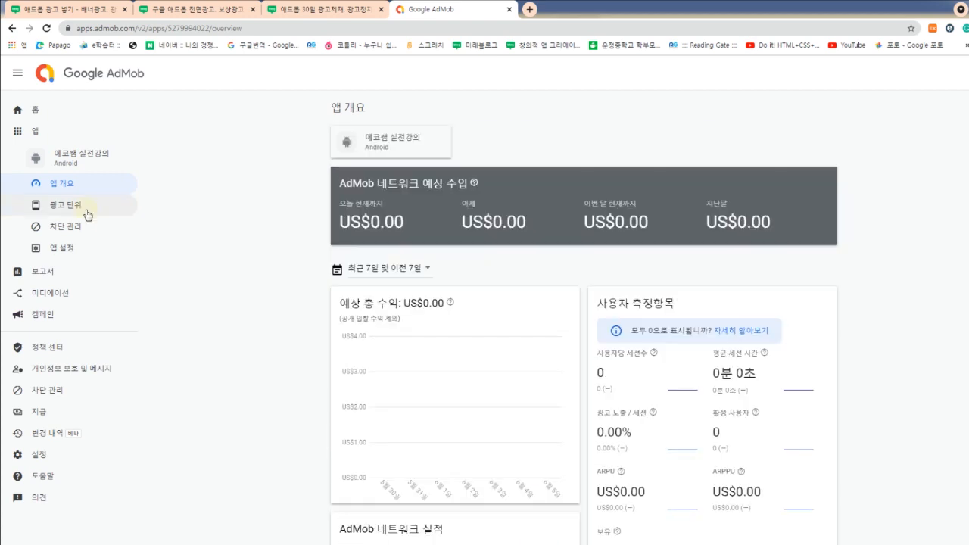
click(85, 212)
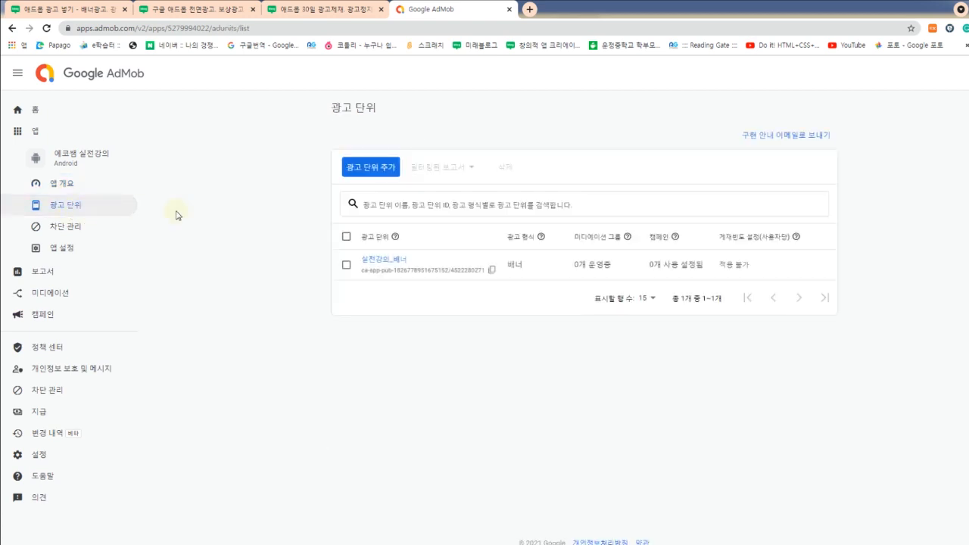
Step: Create a 배너 ad unit named 에코네배너광고 and highlight its ad unit ID in the list
click(386, 176)
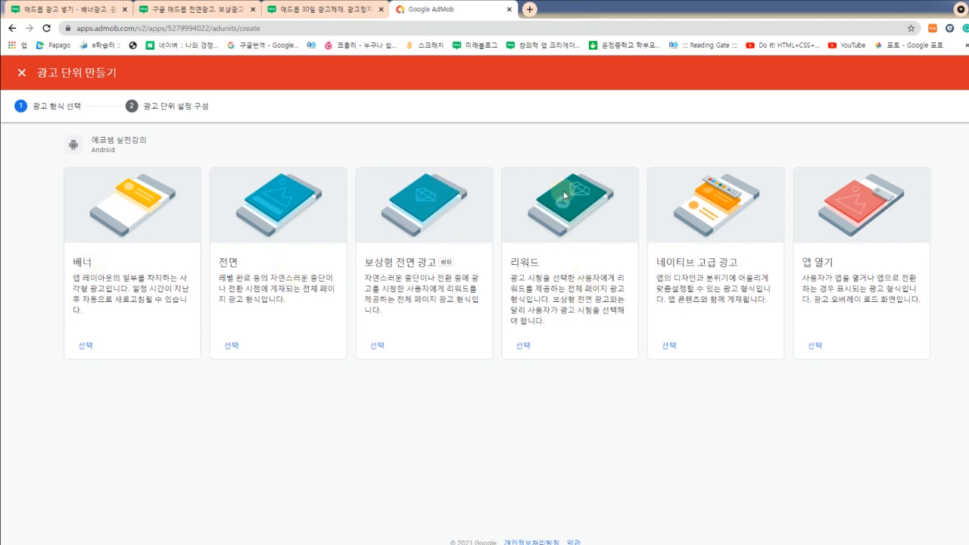
click(88, 347)
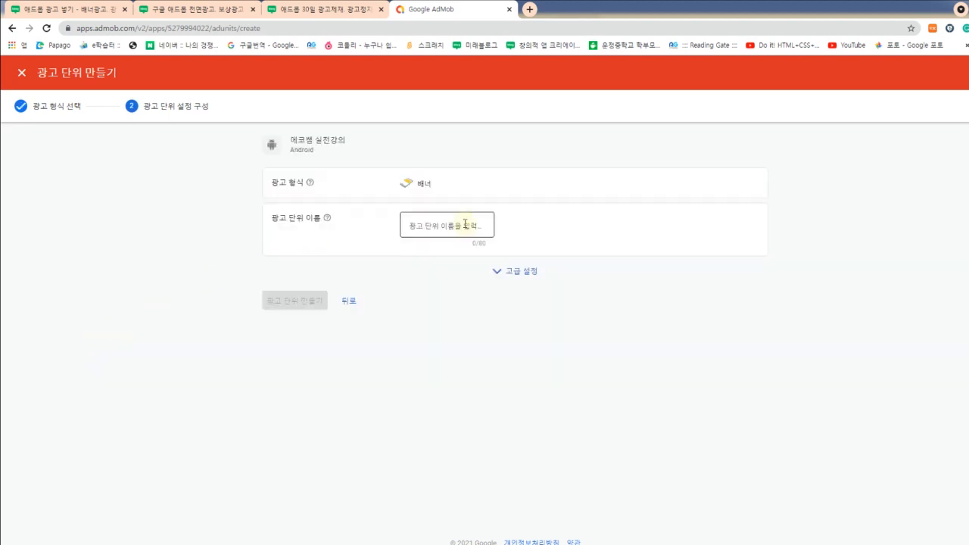
click(465, 224)
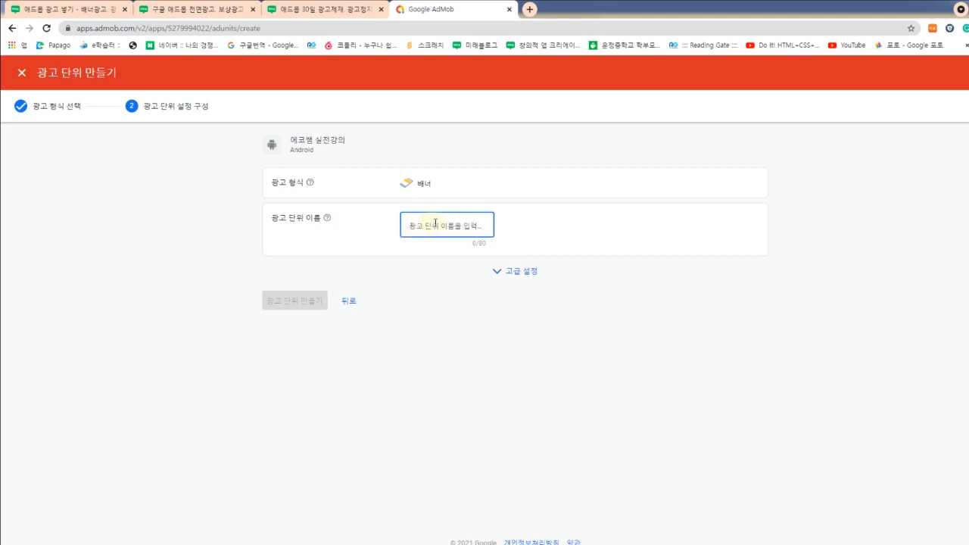
text(에코네배너광고)
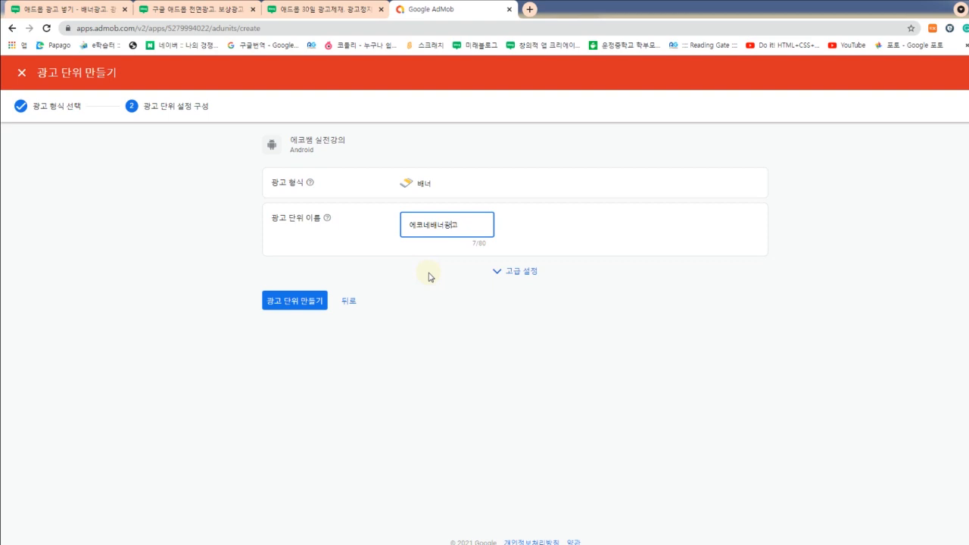
click(301, 306)
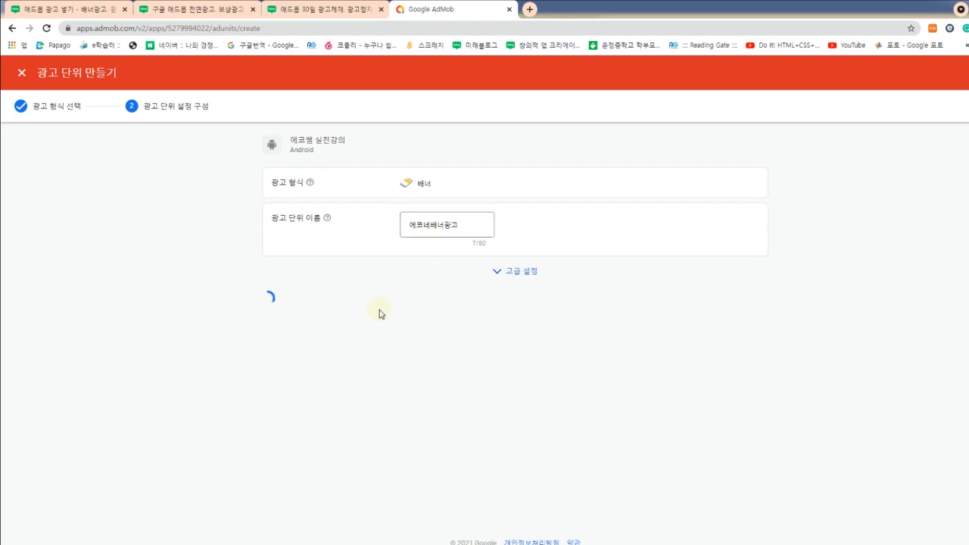
click(342, 398)
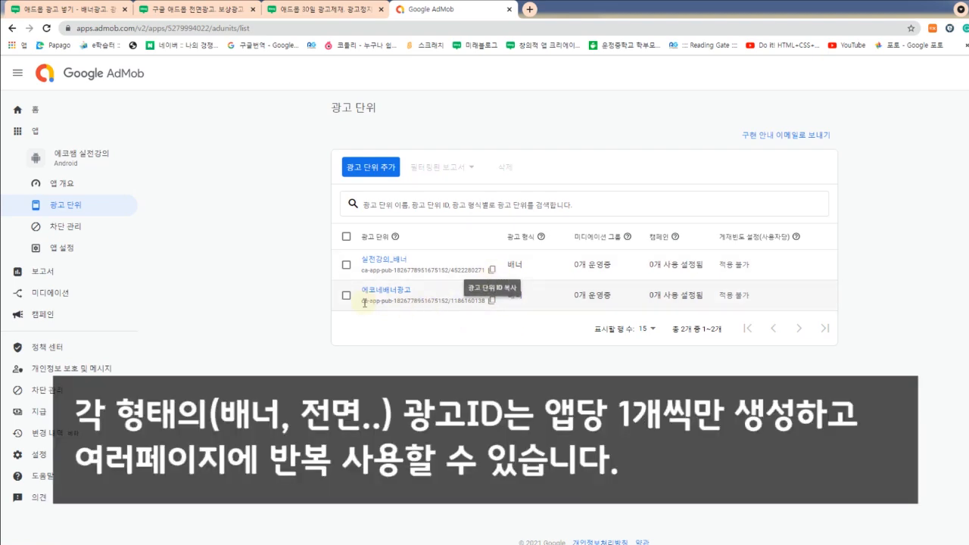
drag(362, 306, 489, 301)
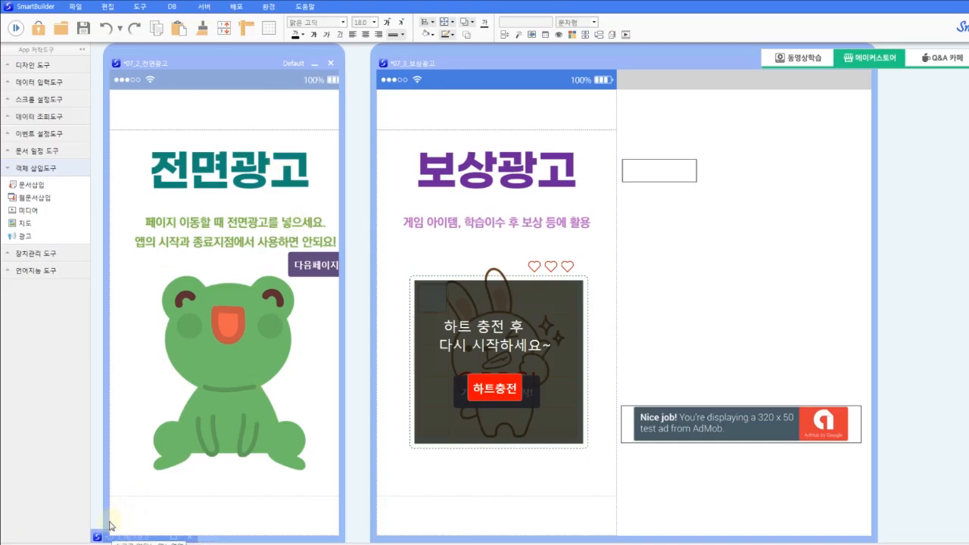
Step: Switch to SmartBuilder, open the ad settings of the 07_1_배너광고 page's banner, and examine the Android ad ID field
click(173, 537)
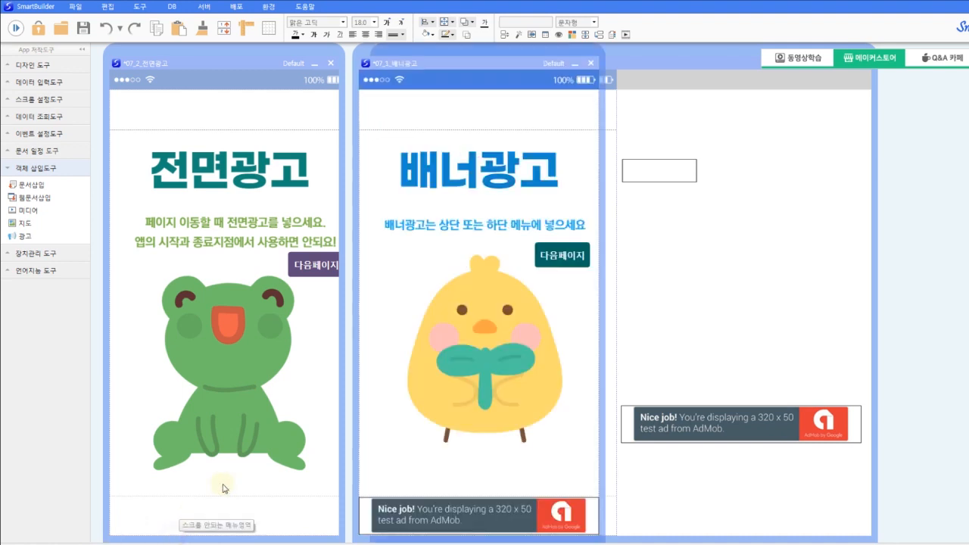
right_click(485, 521)
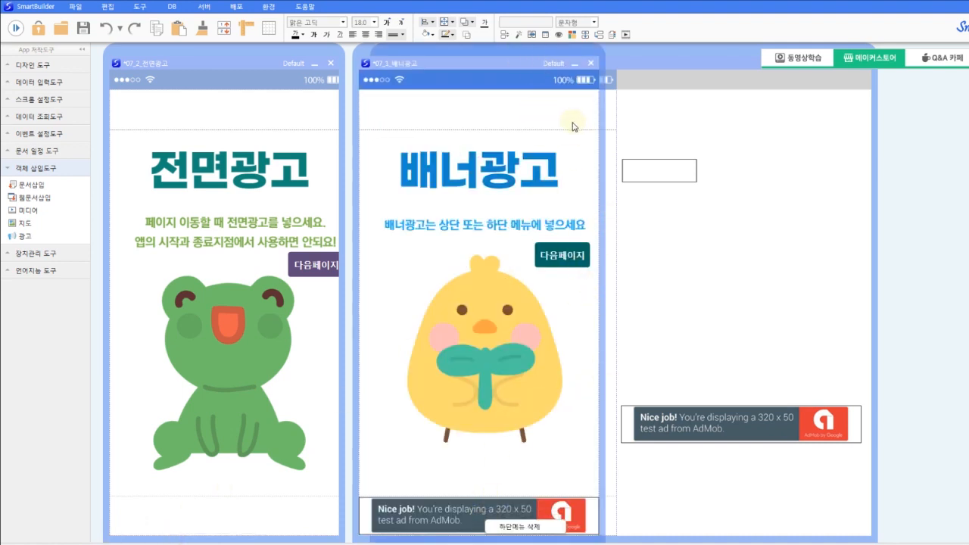
click(559, 34)
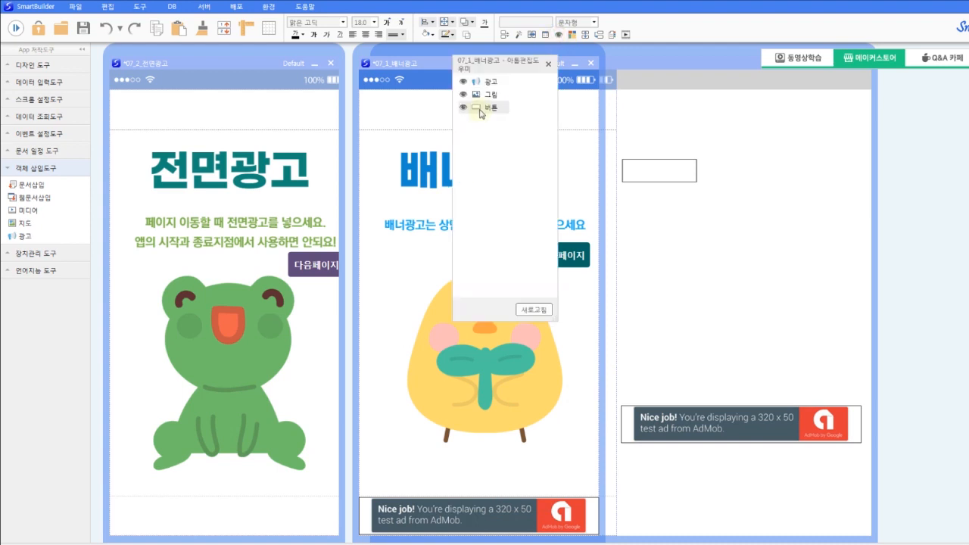
right_click(489, 82)
click(511, 90)
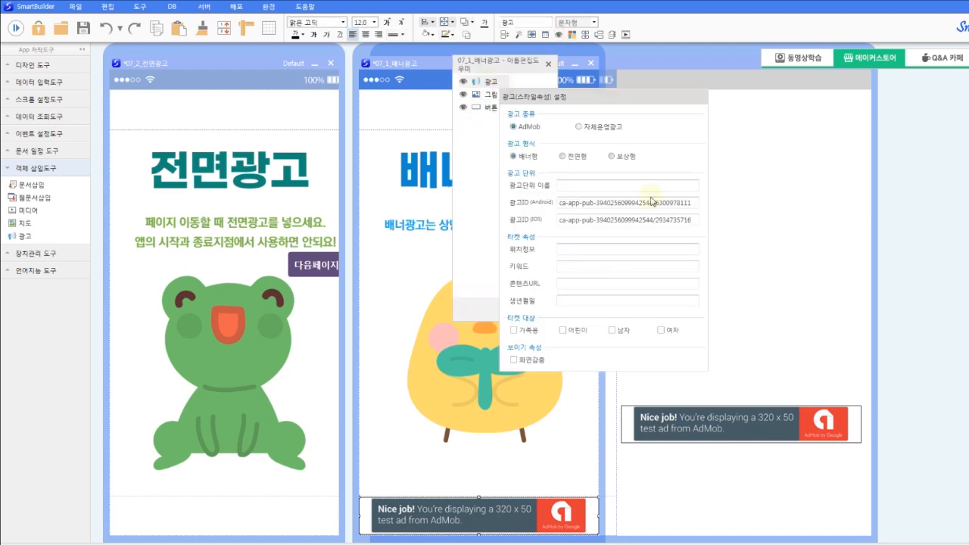
drag(558, 203, 734, 214)
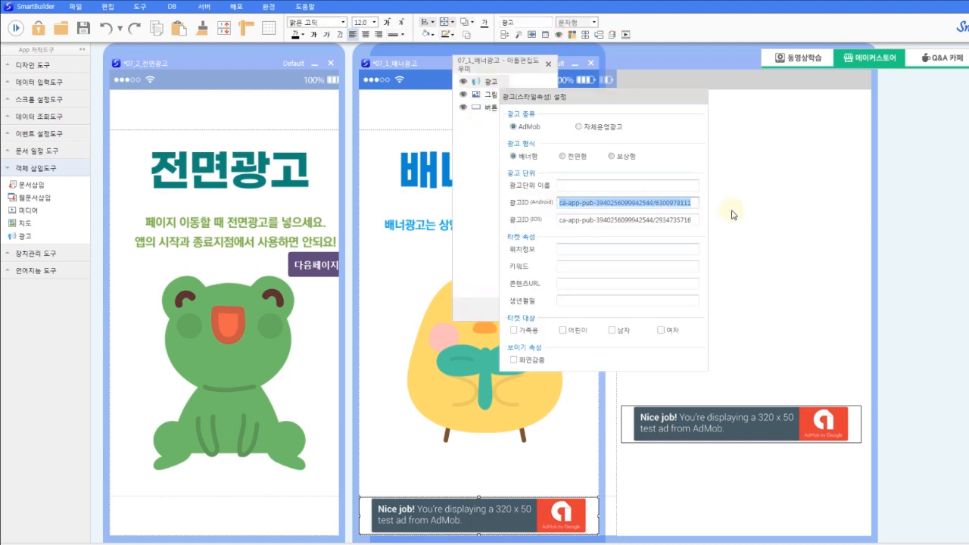
drag(636, 100, 537, 127)
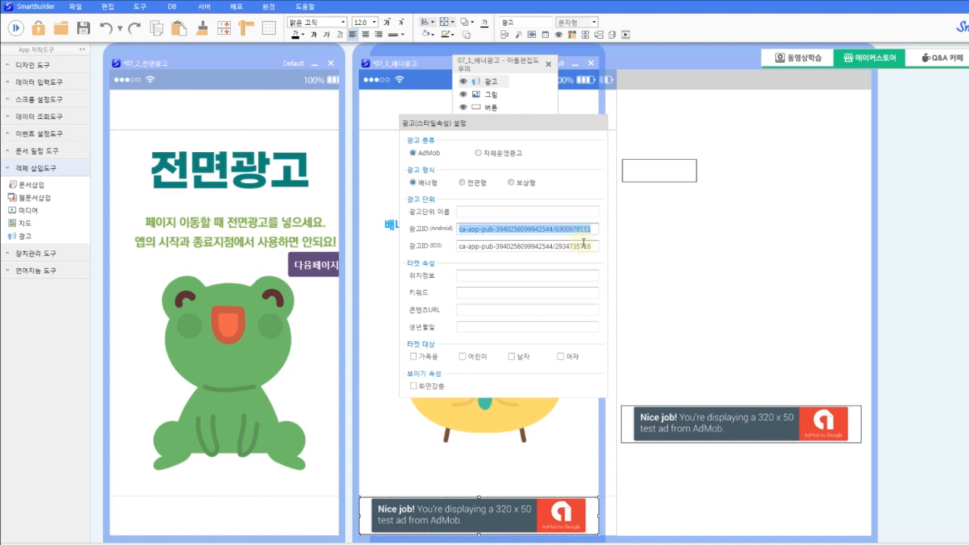
click(569, 104)
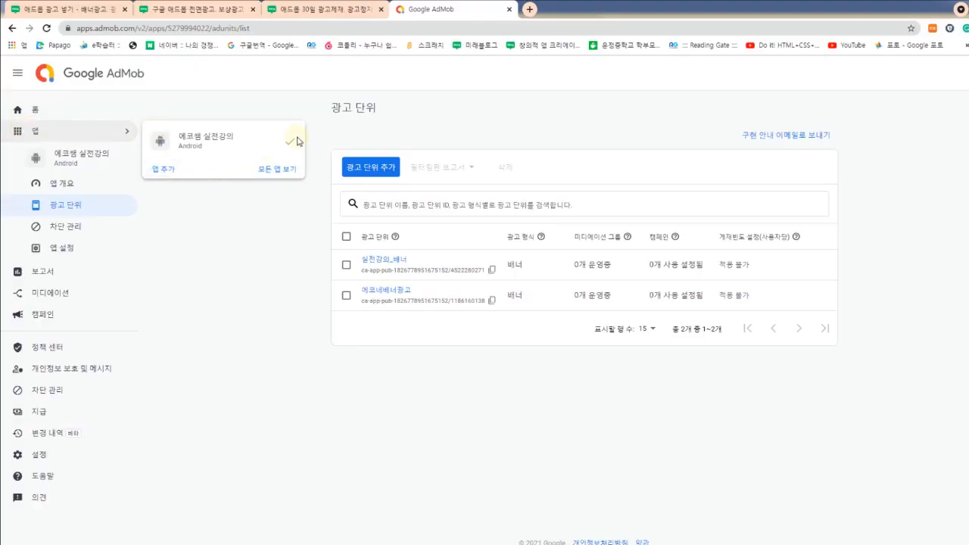
Step: Switch back to AdMob, start adding a test device under 기기 테스트 in the account settings, and choose Android as its platform
click(265, 206)
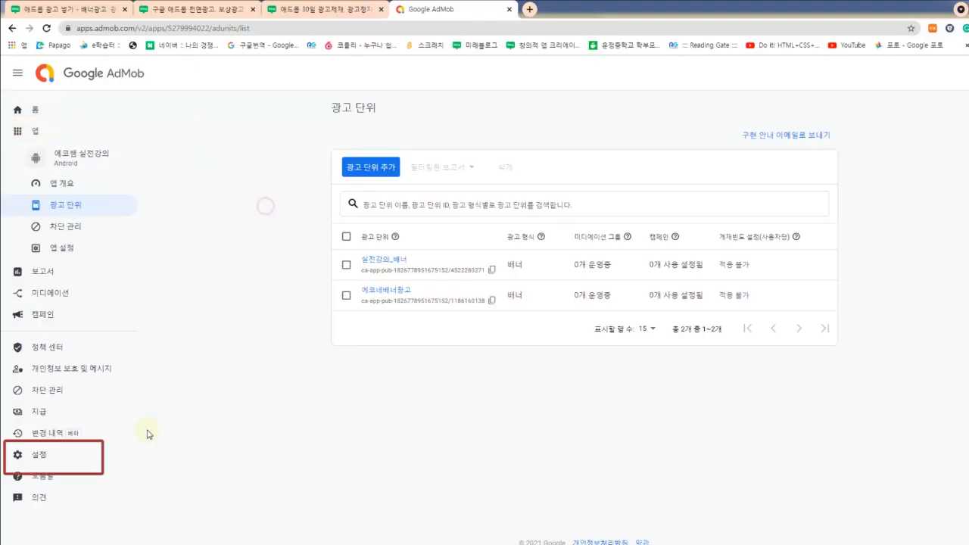
click(43, 457)
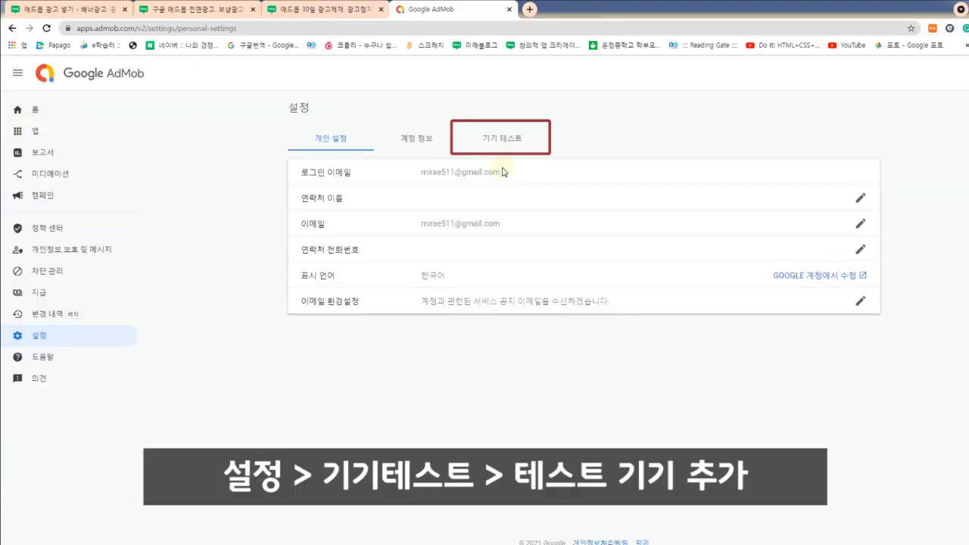
click(507, 142)
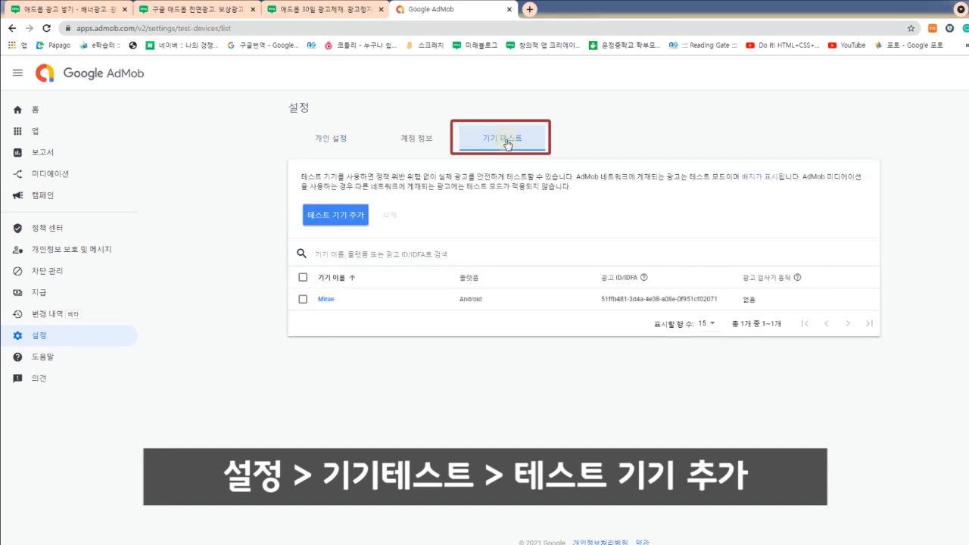
click(345, 221)
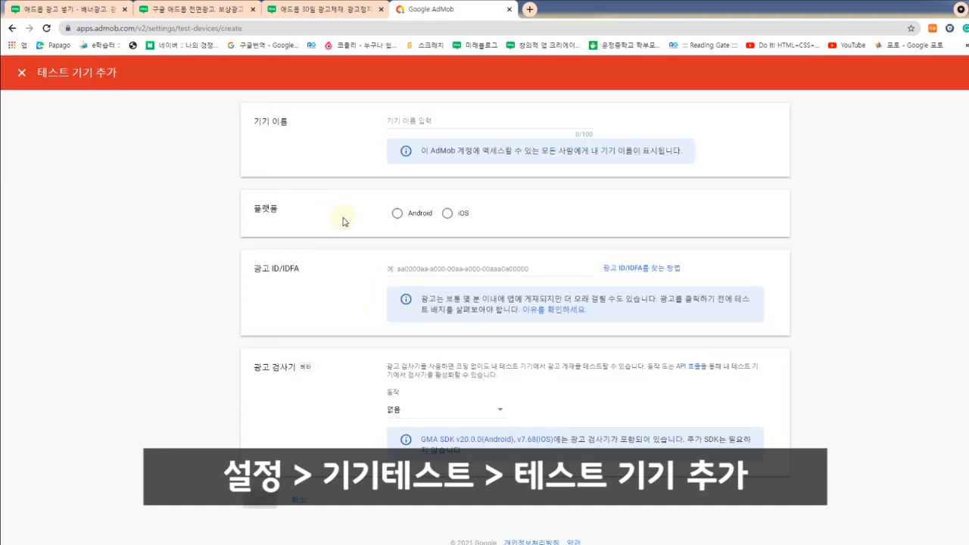
click(420, 121)
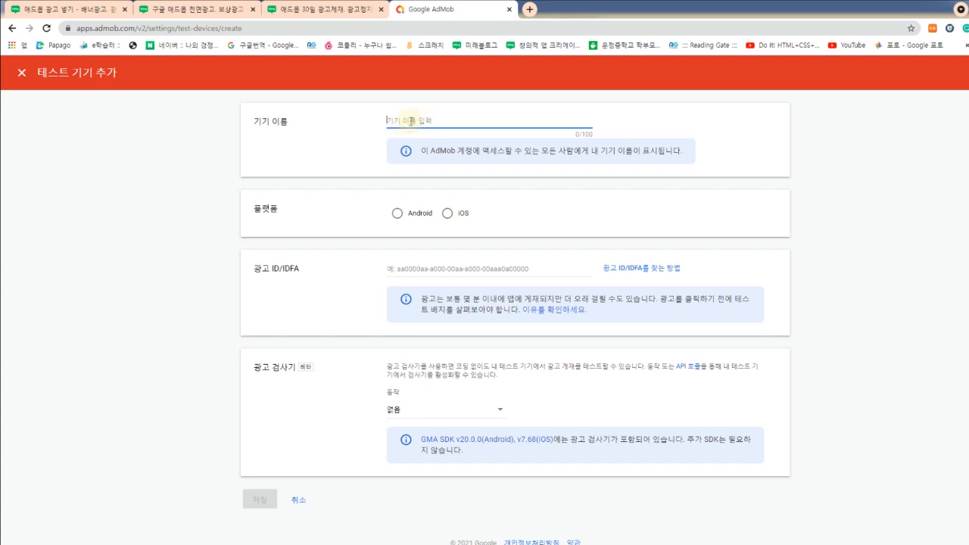
click(397, 214)
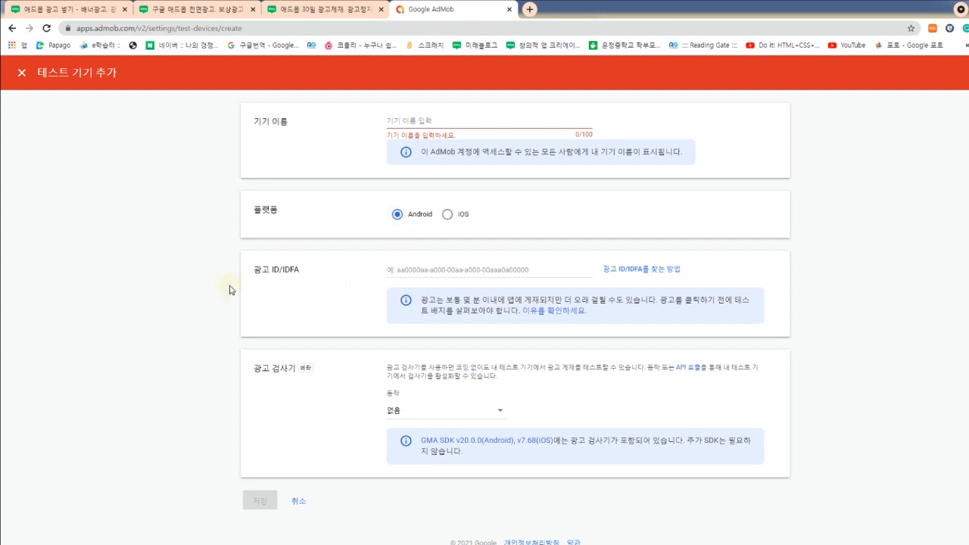